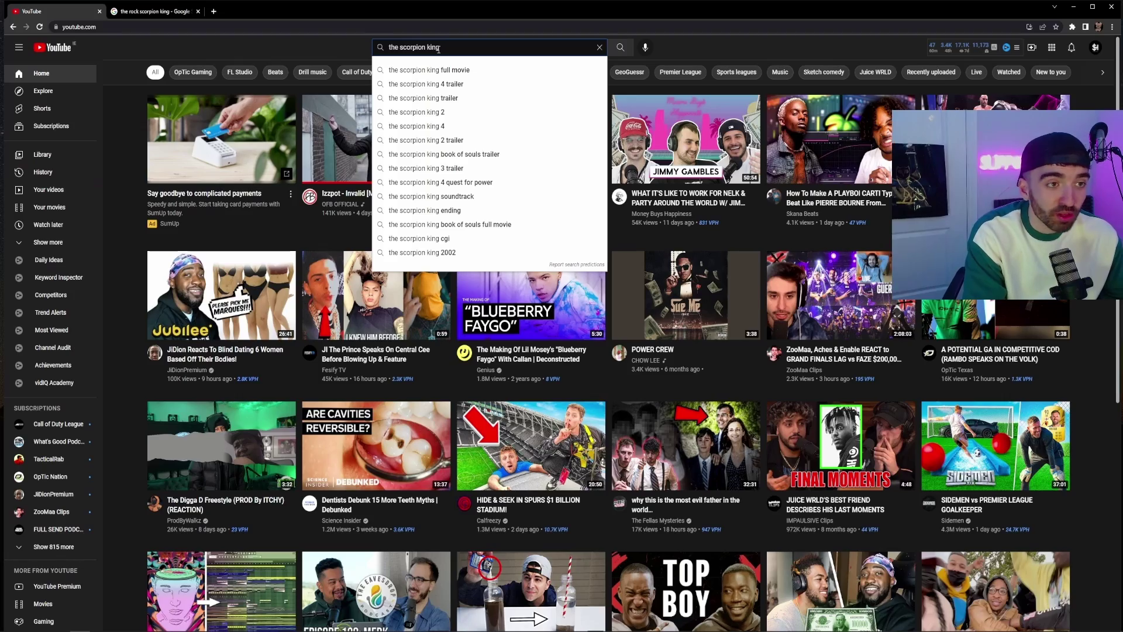
Step: Trim the YouTube query to 'scorpion king ost' and run the search
type("ost")
key("Home")
key("Delete")
key("Delete")
key("Delete")
key("Delete")
key("Return")
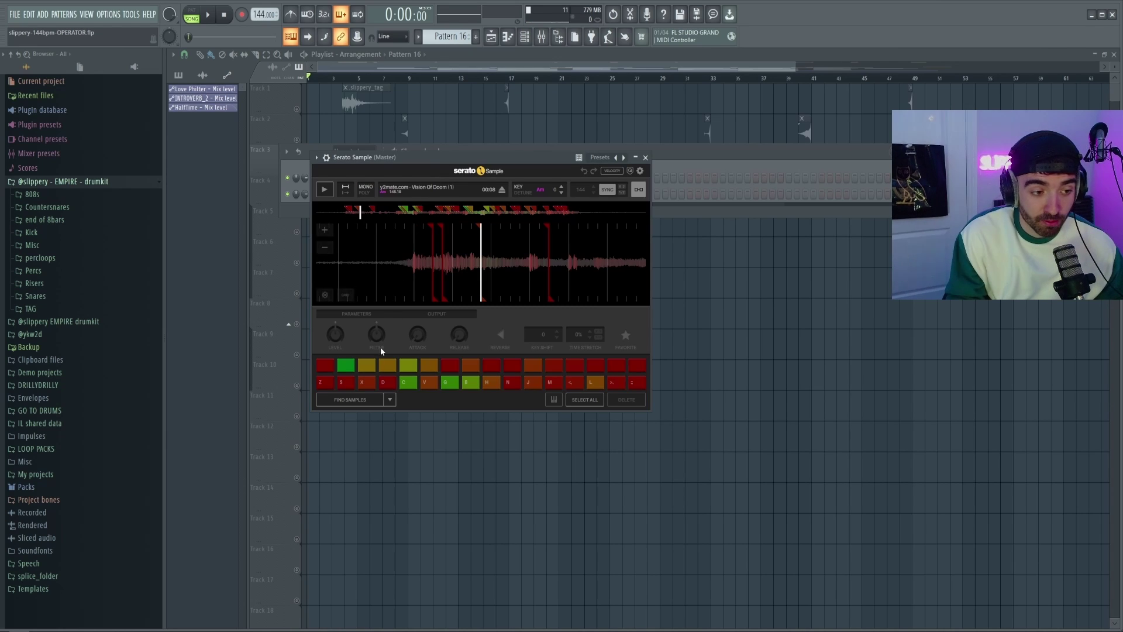
Step: Draw the opening D3, G3 and A3 notes in the Serato Sample piano roll
key("F7")
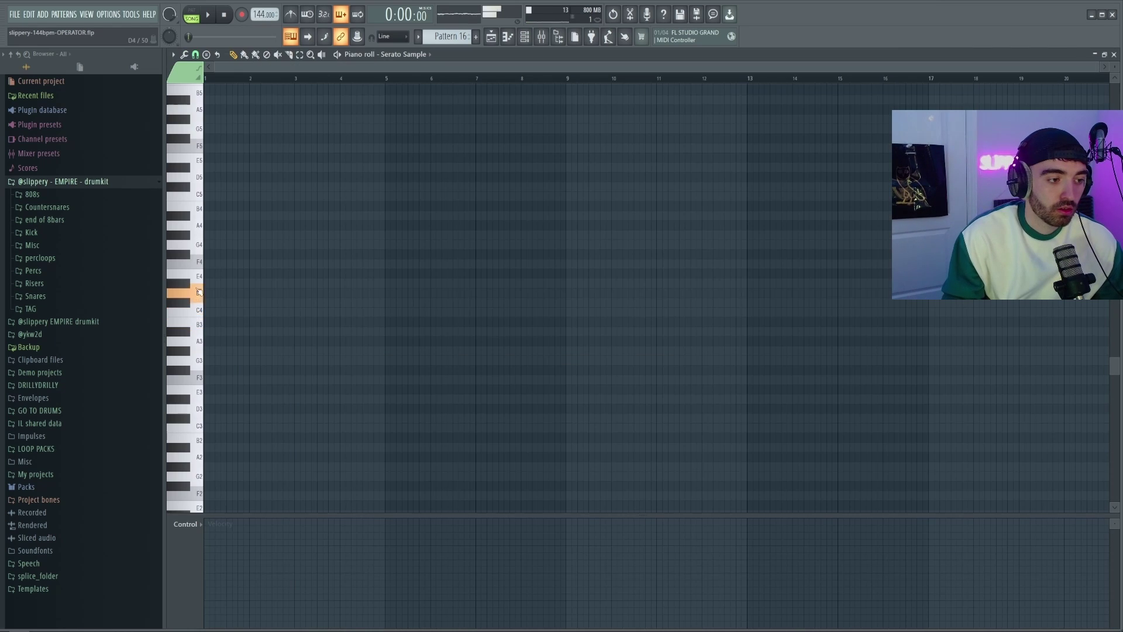
scroll(193, 433, "up", 4)
left_click(215, 413)
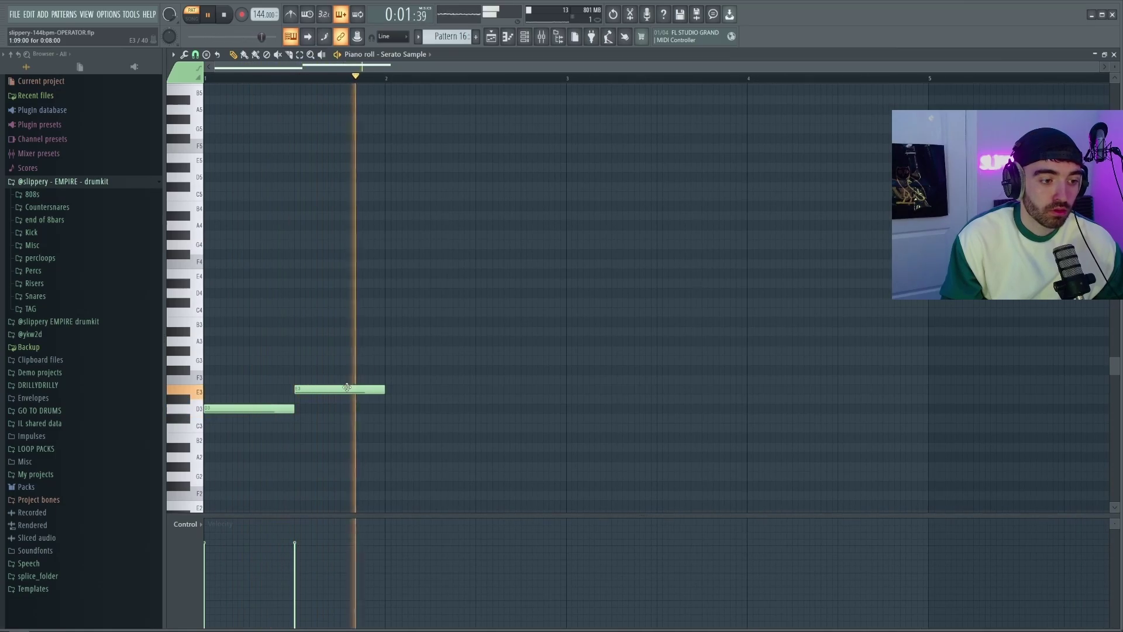
key("space")
left_click_drag(344, 379, 344, 353)
key("space")
left_click(388, 343)
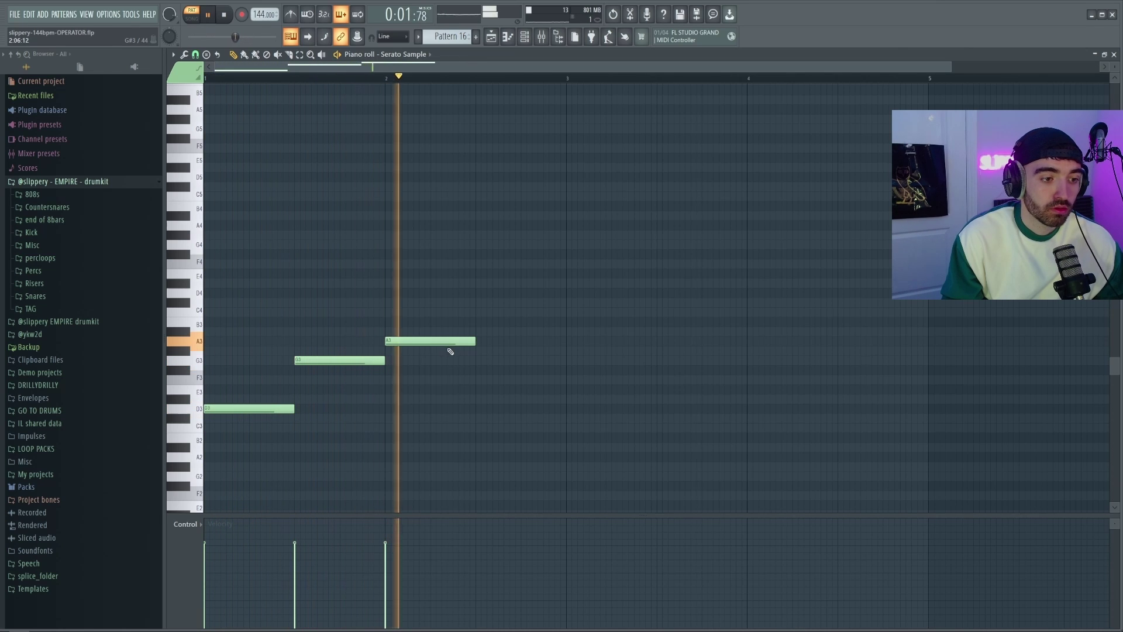
key("space")
left_click(436, 345)
key("space")
Step: Delete the E3 note at bar 5 and add a B3 note near bar 4.5
scroll(464, 301, "down", 1, "ctrl")
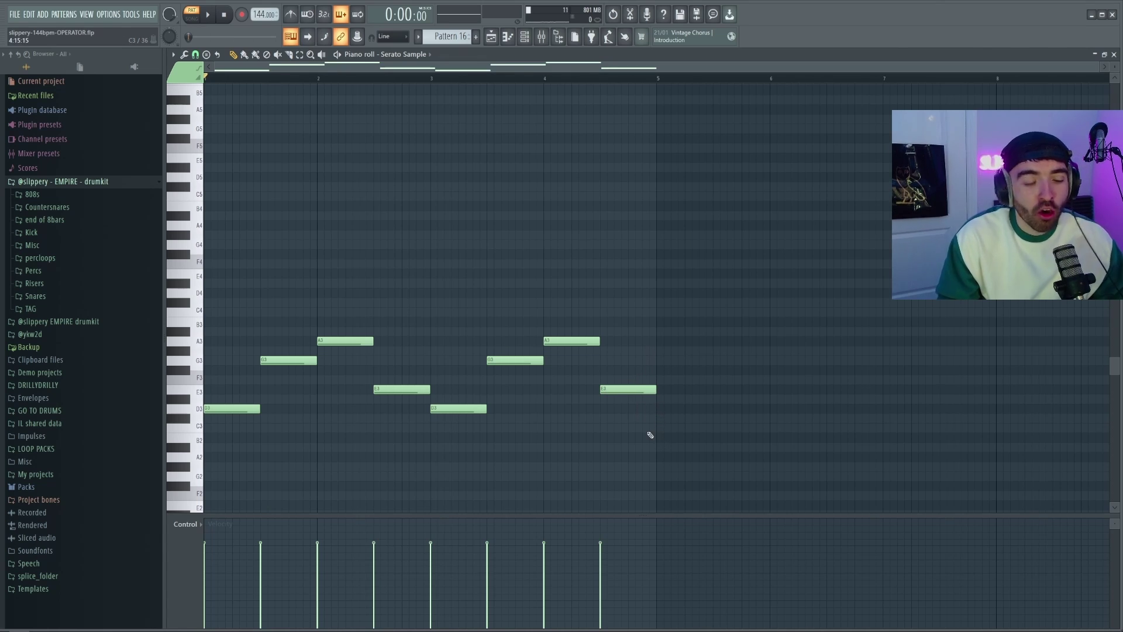
right_click(605, 391)
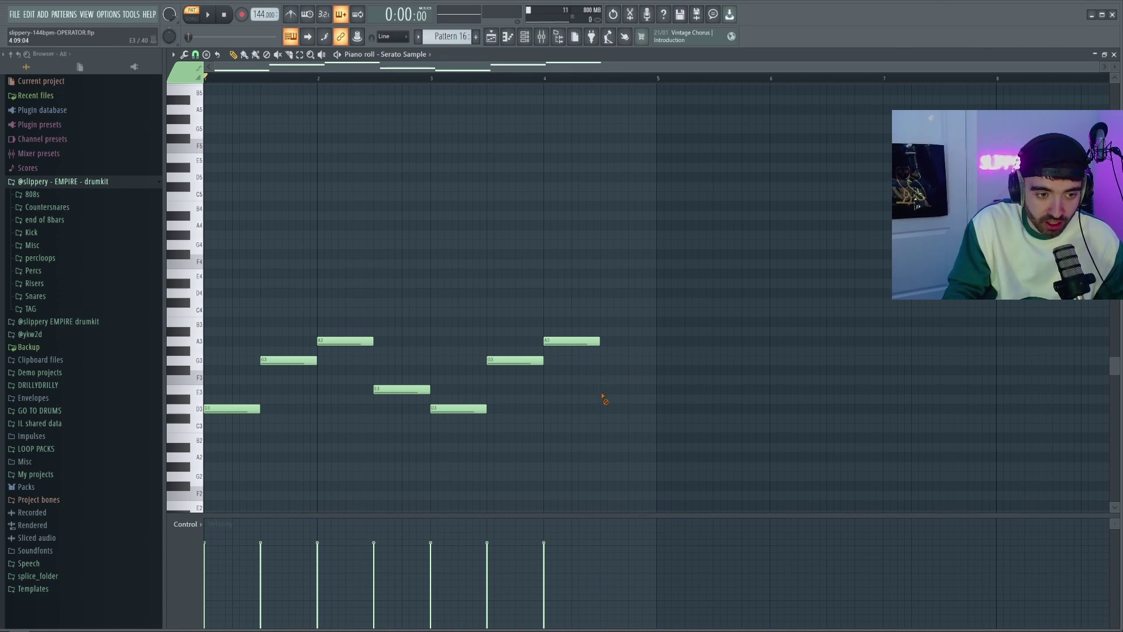
mouse_move(605, 329)
left_mouse_down()
mouse_move(600, 282)
mouse_move(600, 321)
left_mouse_up()
key("space")
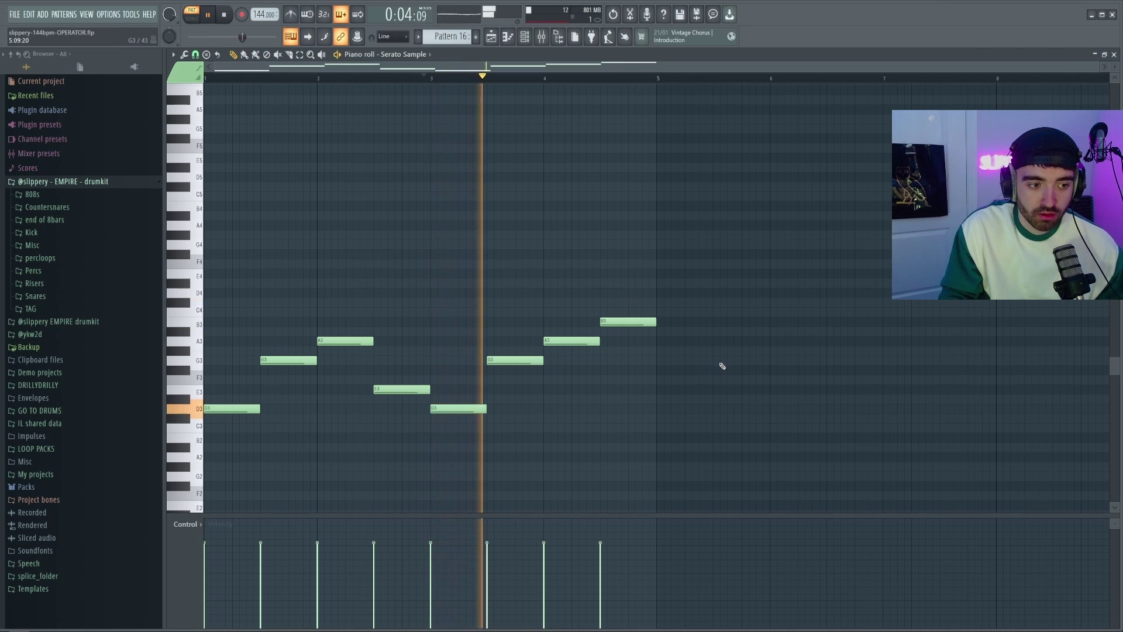
Step: Duplicate the whole melody after bar 5 with Ctrl+A and Ctrl+B
key("ctrl+a")
key("ctrl+b")
key("ctrl+d")
scroll(410, 225, "down", 1)
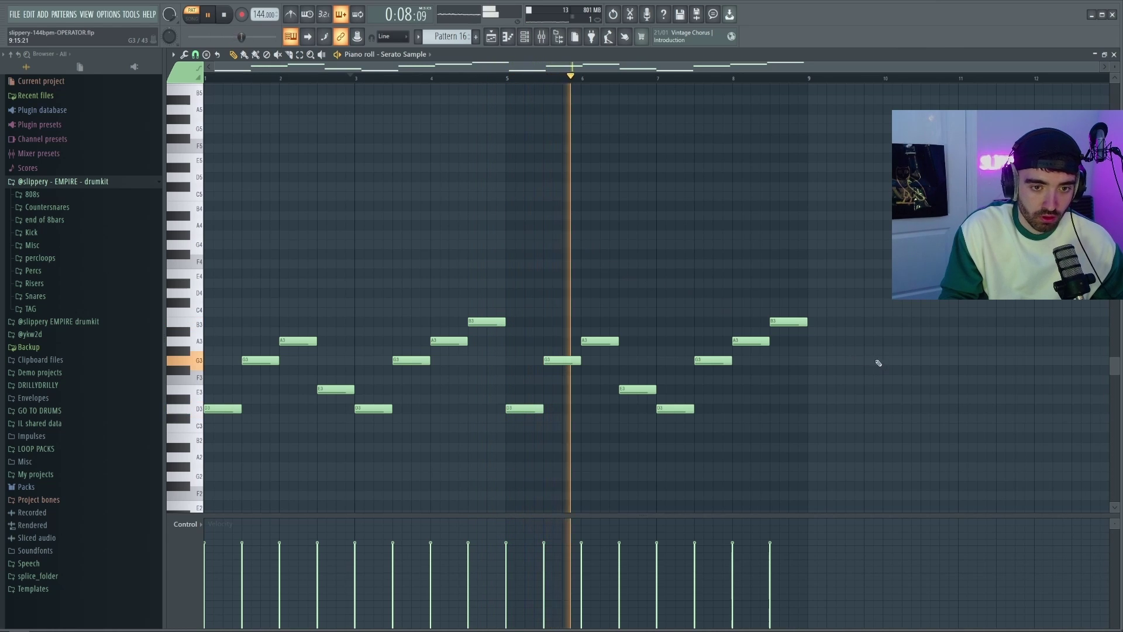
key("space")
Step: Remove the A3 and B3 notes near bar 8 and raise the bar-8 note to D#5
right_click(759, 342)
right_click(780, 323)
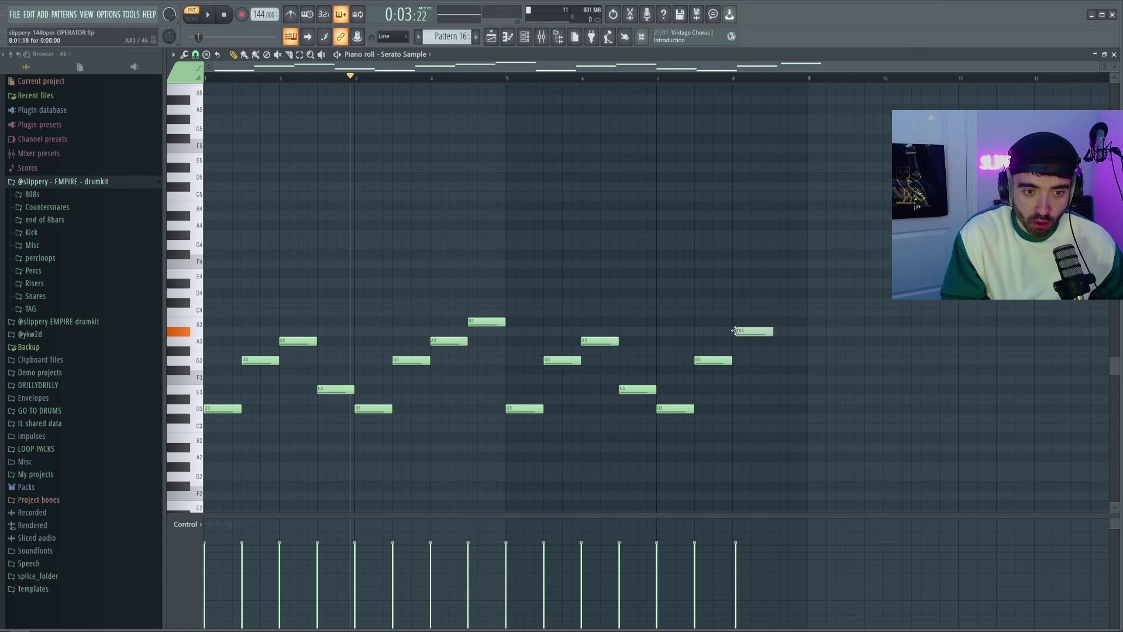
left_click_drag(736, 331, 735, 169)
scroll(734, 169, "up", 2)
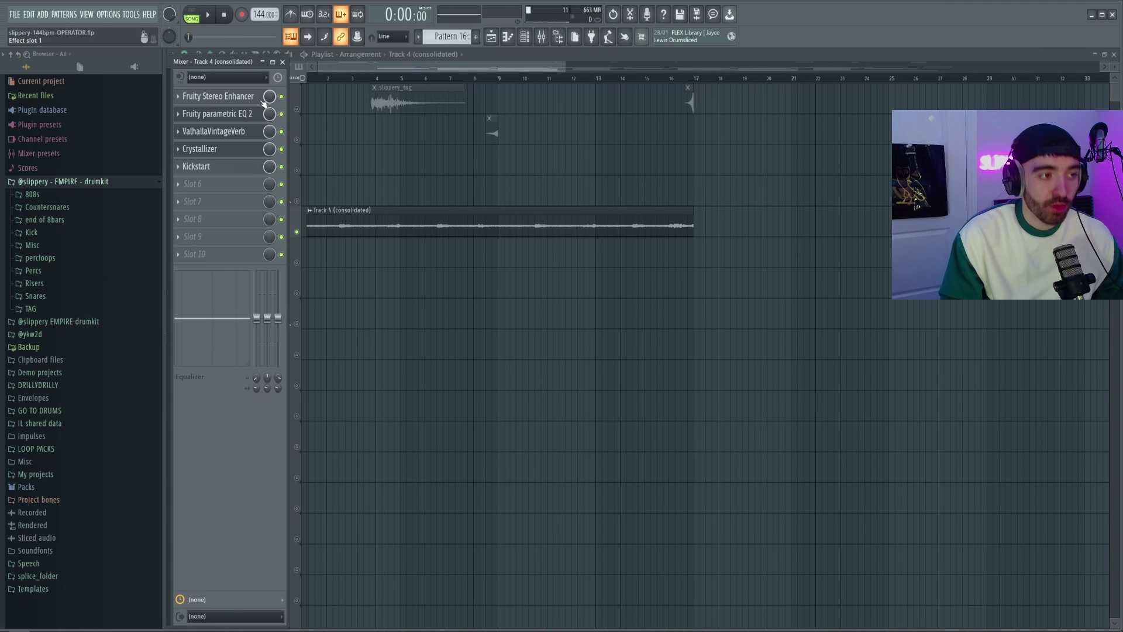
Step: Review the vocal insert's Stereo Enhancer, EQ 2, ValhallaVintageVerb and Crystallizer settings
left_click(253, 98)
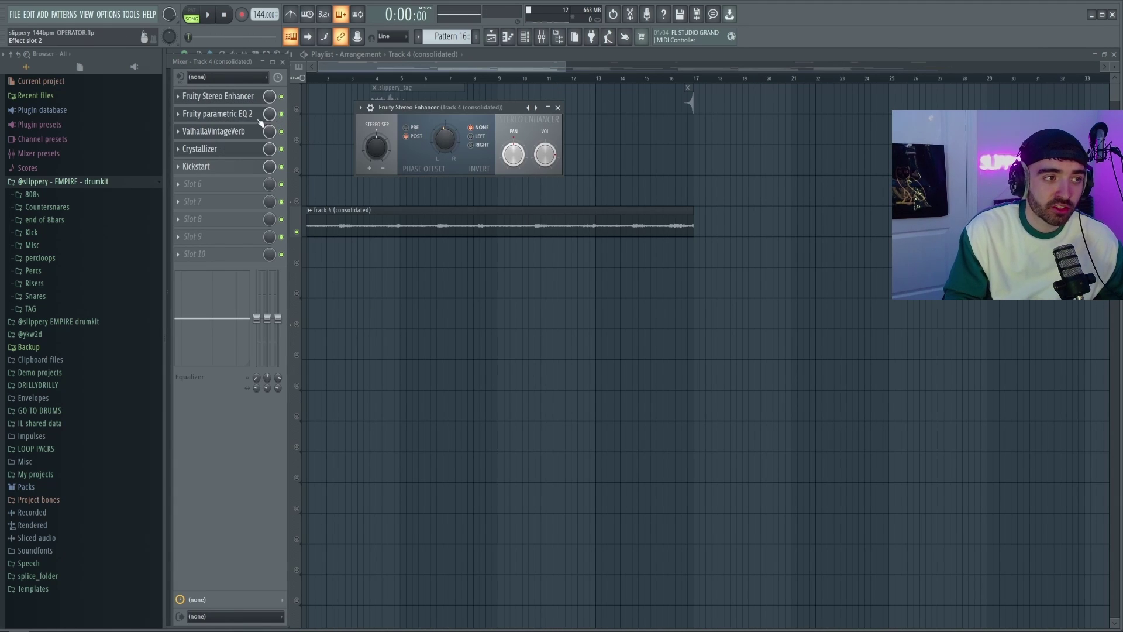
left_click(245, 114)
left_click(528, 96)
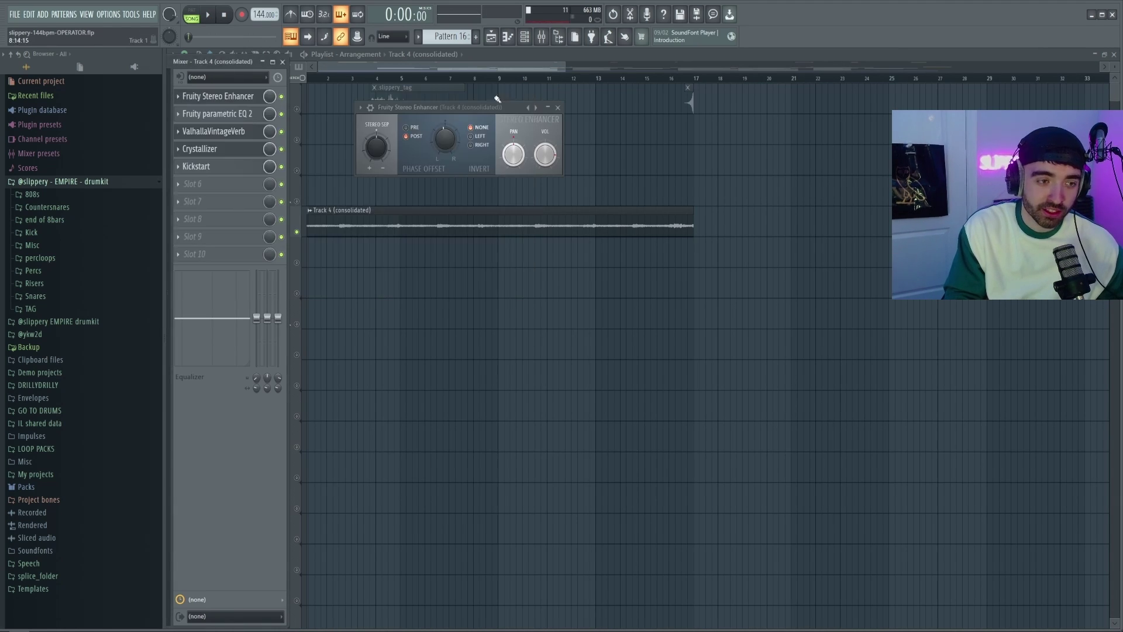
left_click(221, 133)
left_click(792, 107)
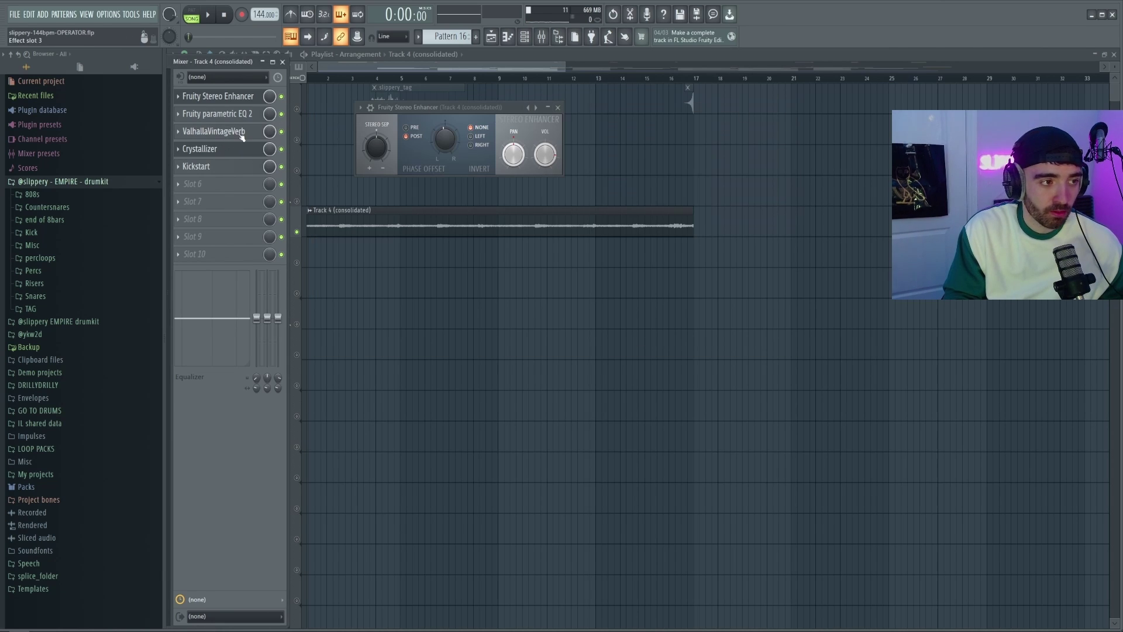
left_click(199, 149)
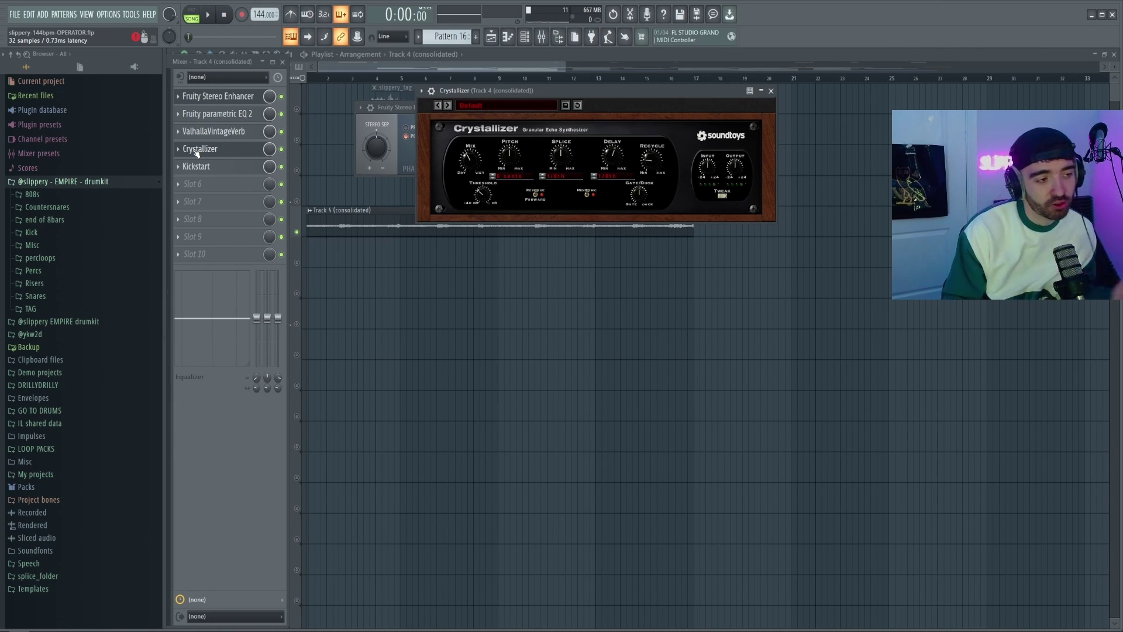
Step: Hide the mixer and play back the arrangement in the playlist
left_click(346, 214)
key("space")
scroll(369, 193, "down", 2)
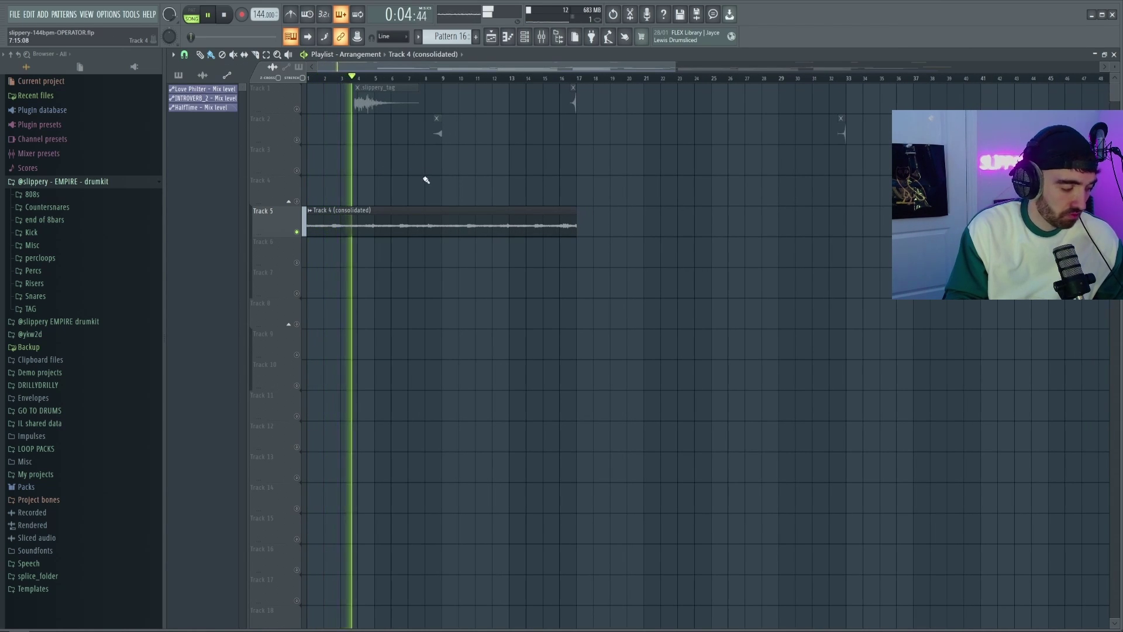
Step: Check the copied clip's mixer chain of Fruity Stereo Shaper and Parametric EQ 2
scroll(413, 187, "down", 1)
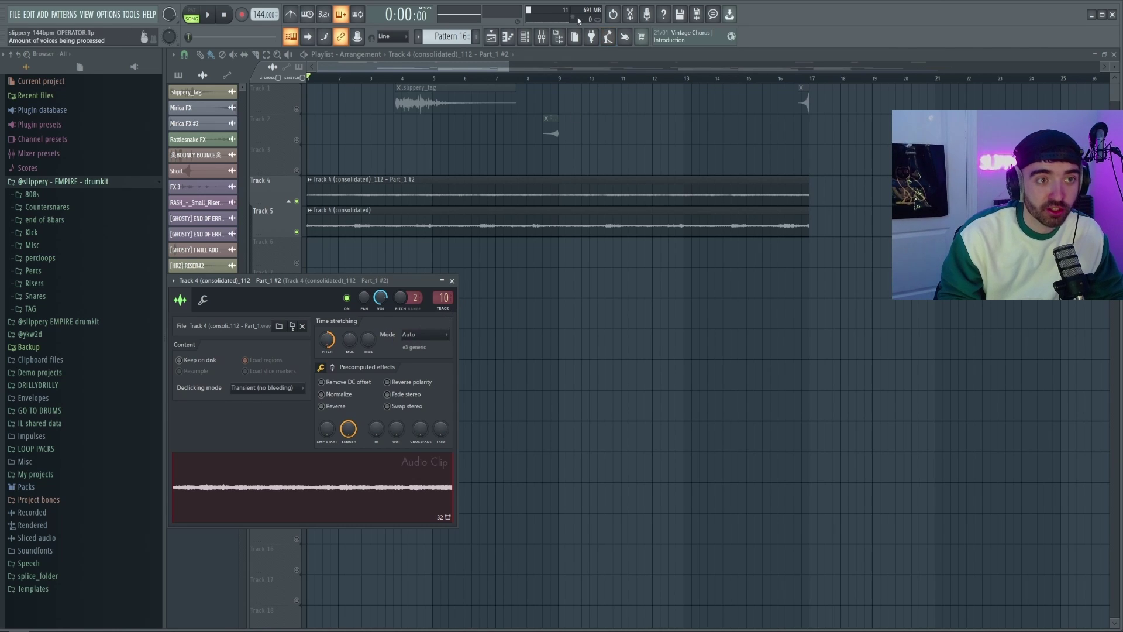
key("F9")
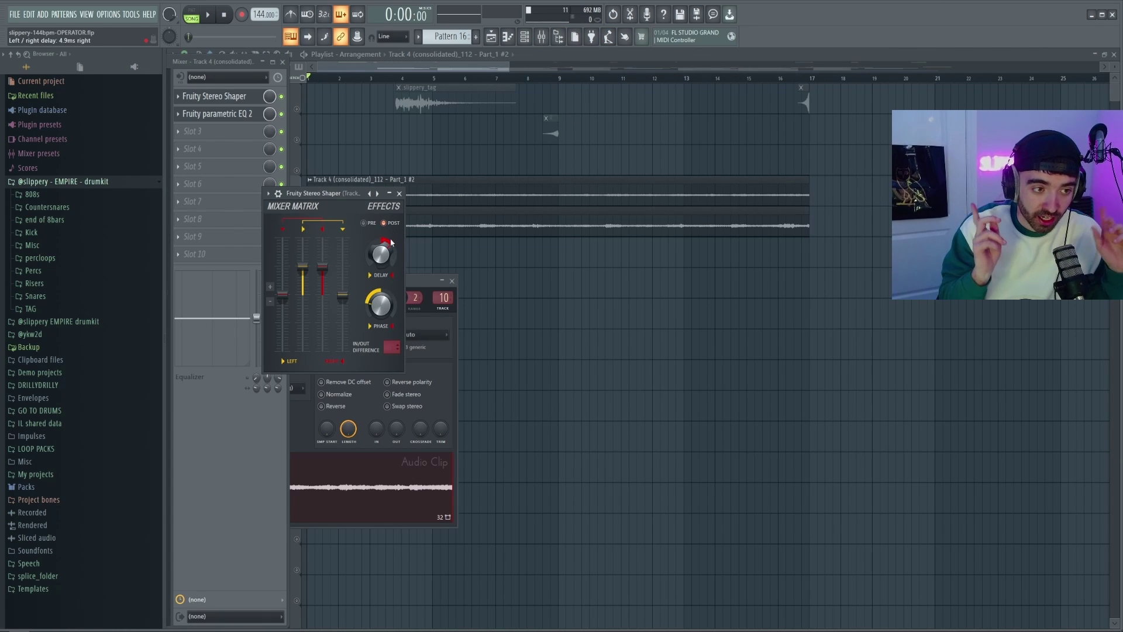
left_click(217, 113)
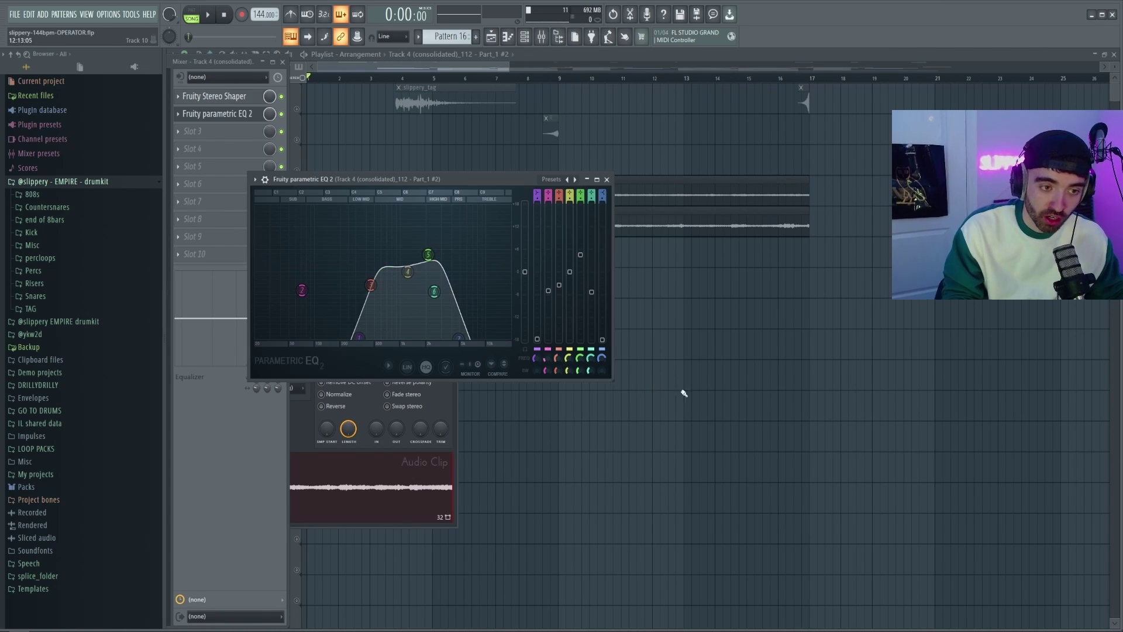
key("F12")
Step: Play the arrangement, muting then unmuting Track 5 to compare the layer
key("space")
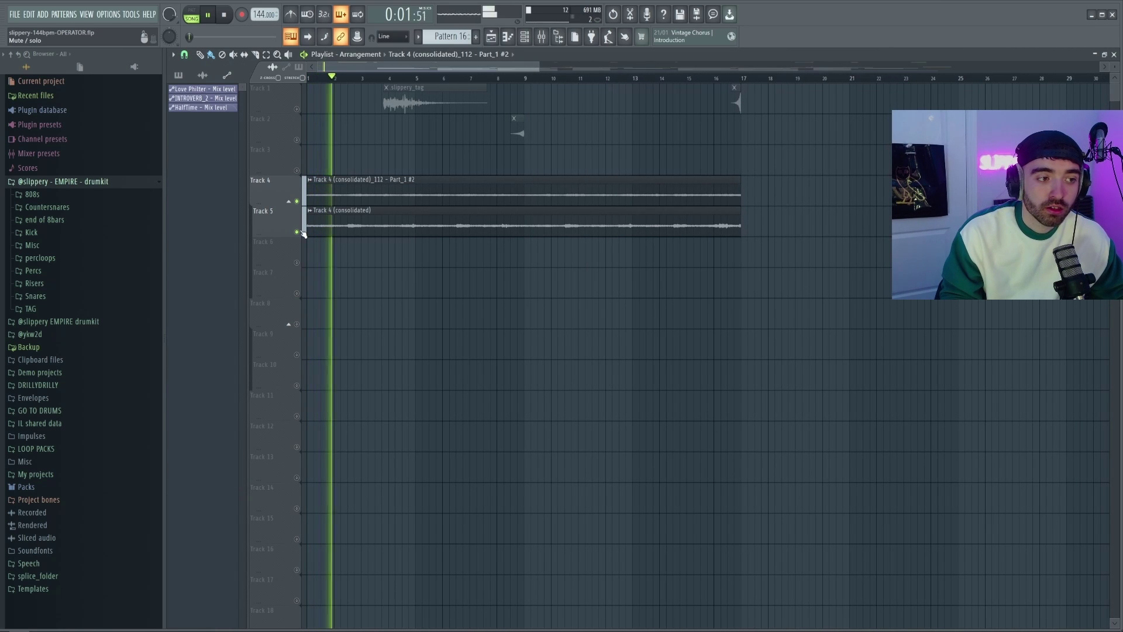
left_click(302, 233)
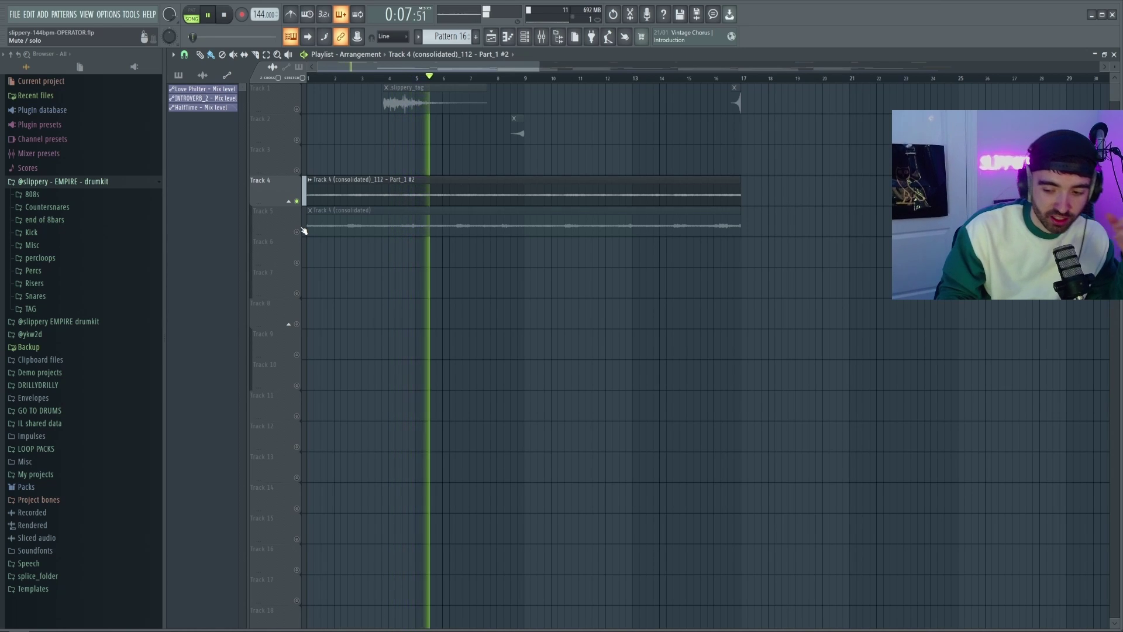
left_click(302, 231)
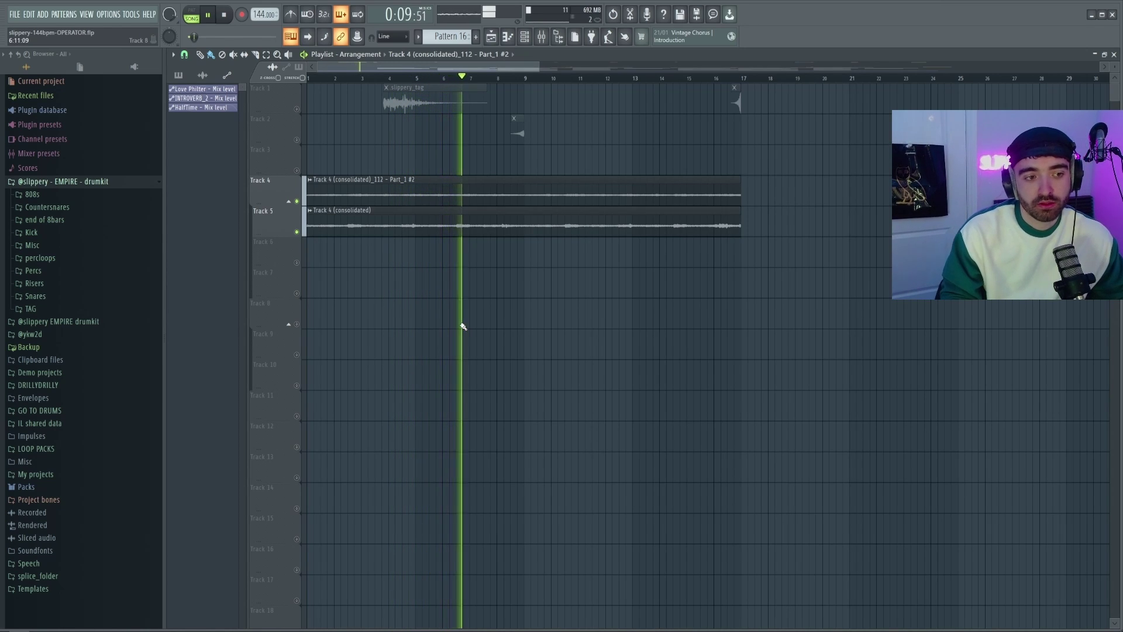
Step: Stop playback and scroll the playlist down toward the hi-hat track
key("space")
scroll(411, 270, "down", 2)
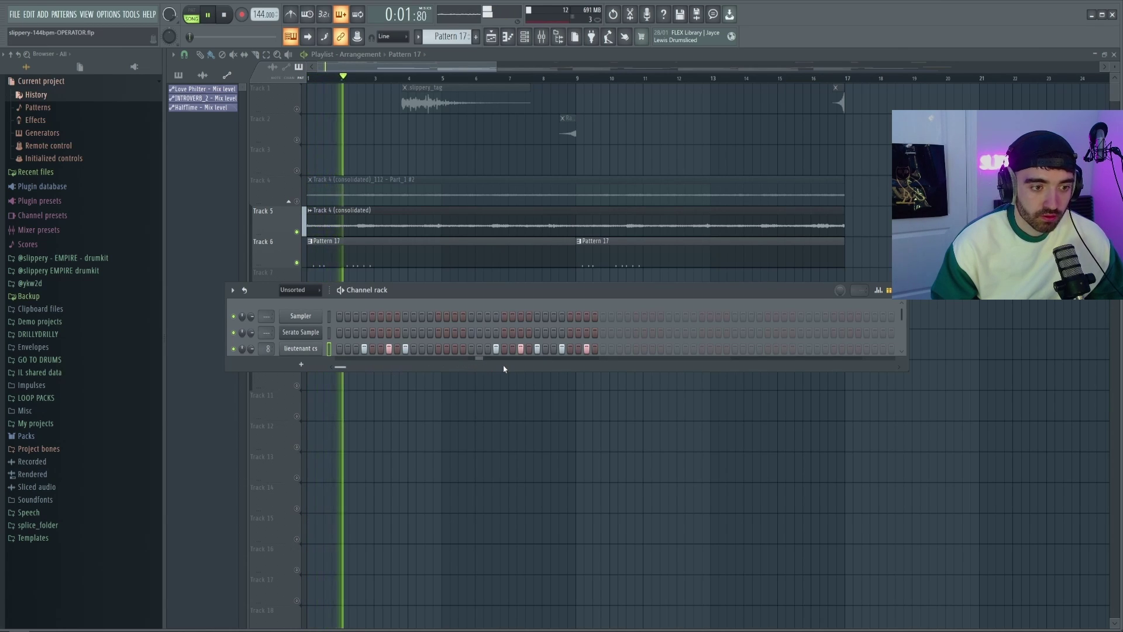
Step: Open the lieutenant cs hi-hat notes in the piano roll and audition the C5 notes
right_click(308, 351)
left_click(328, 352)
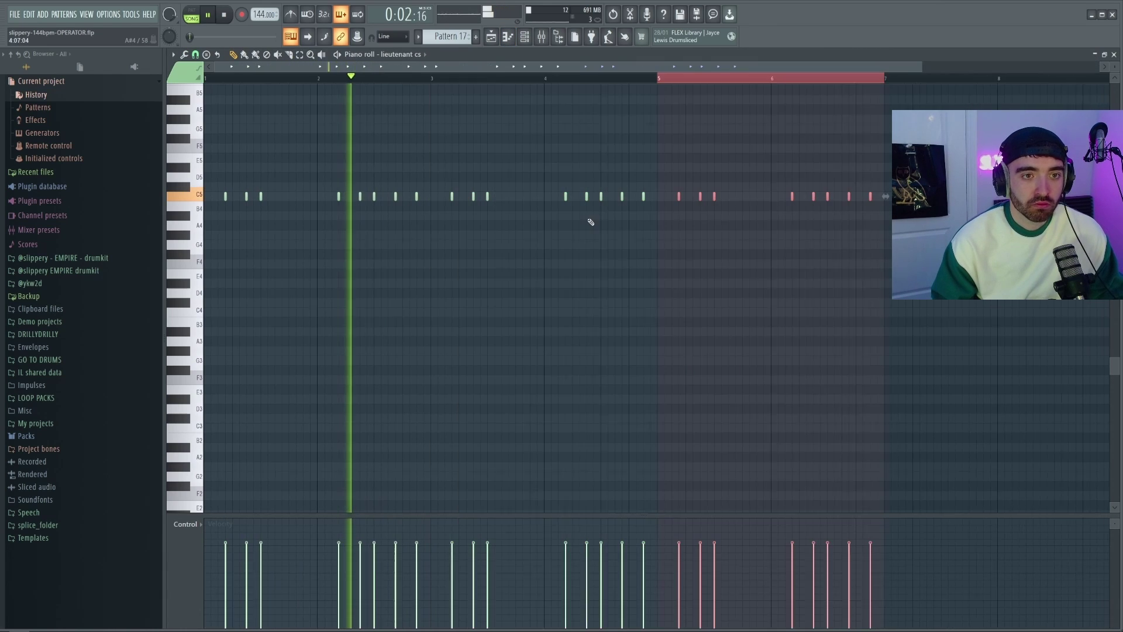
key("space")
scroll(553, 203, "up", 2)
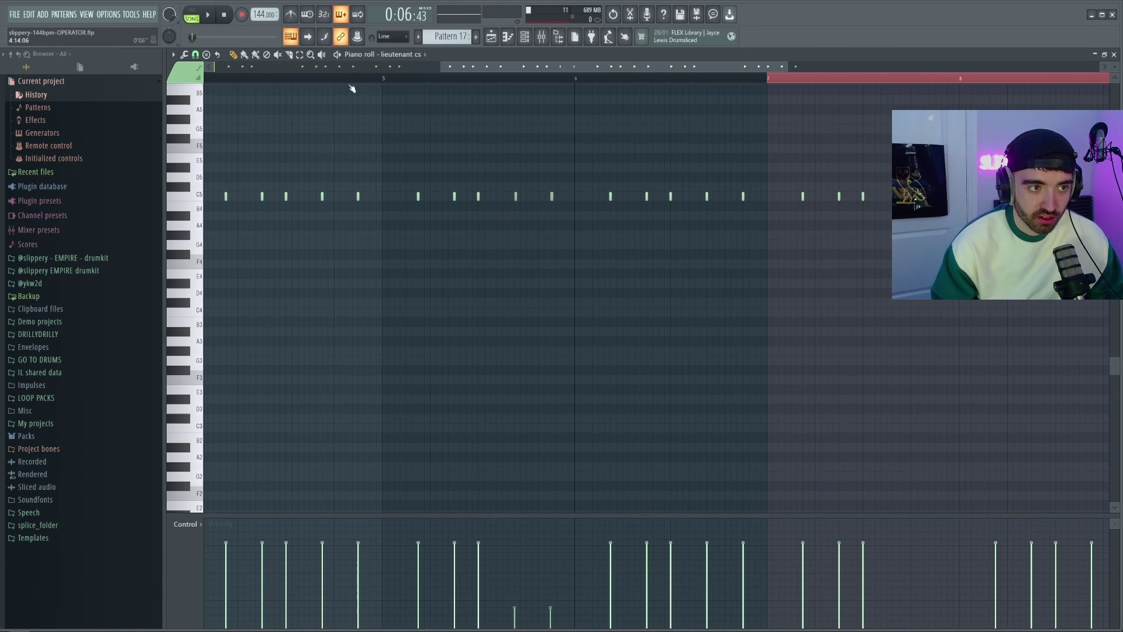
key("space")
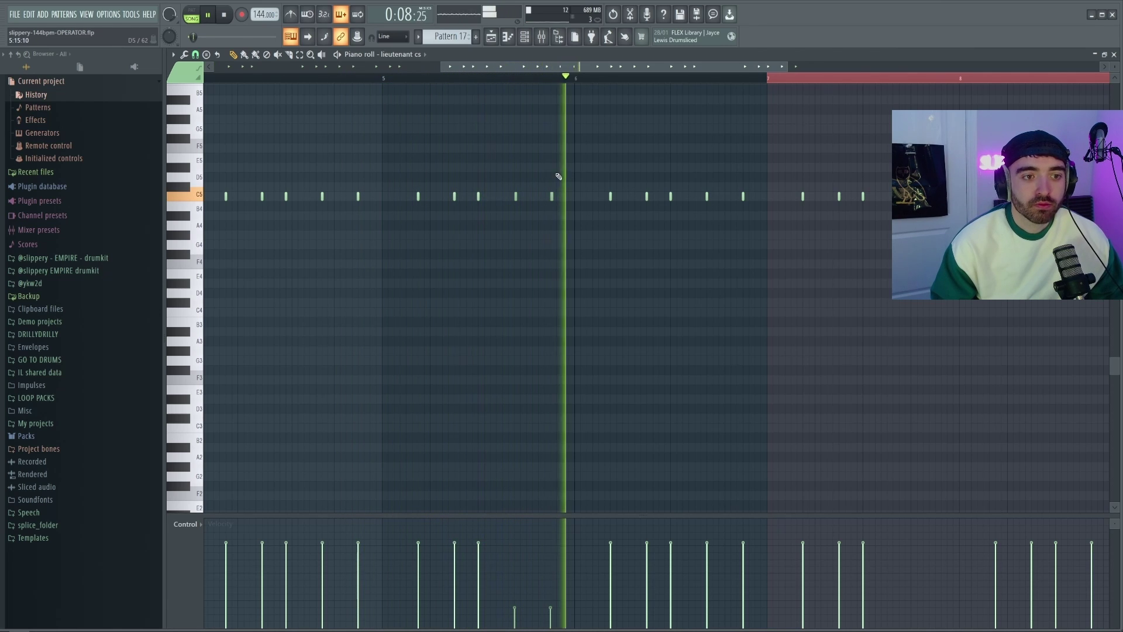
left_click_drag(570, 184, 506, 186)
left_click(519, 211)
scroll(564, 245, "down", 2)
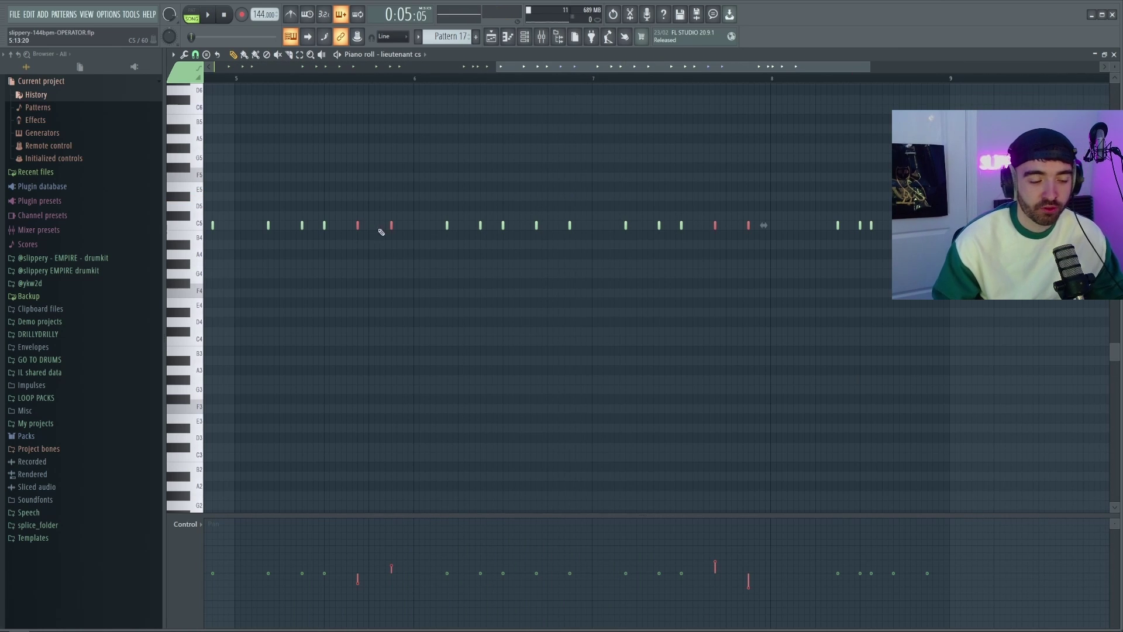
Step: Switch the control lane to note velocity and select C5 note pairs, ending near bar 7
left_click(192, 543)
left_click(230, 571)
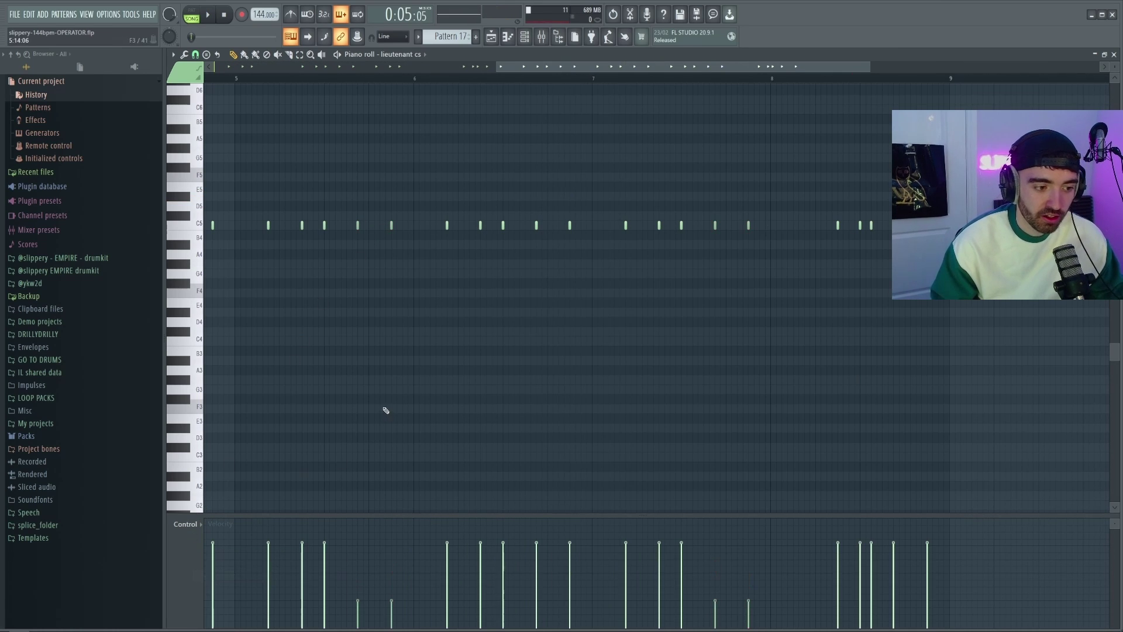
key("space")
scroll(386, 409, "down", 2)
left_click_drag(560, 214, 506, 237)
left_click(760, 234)
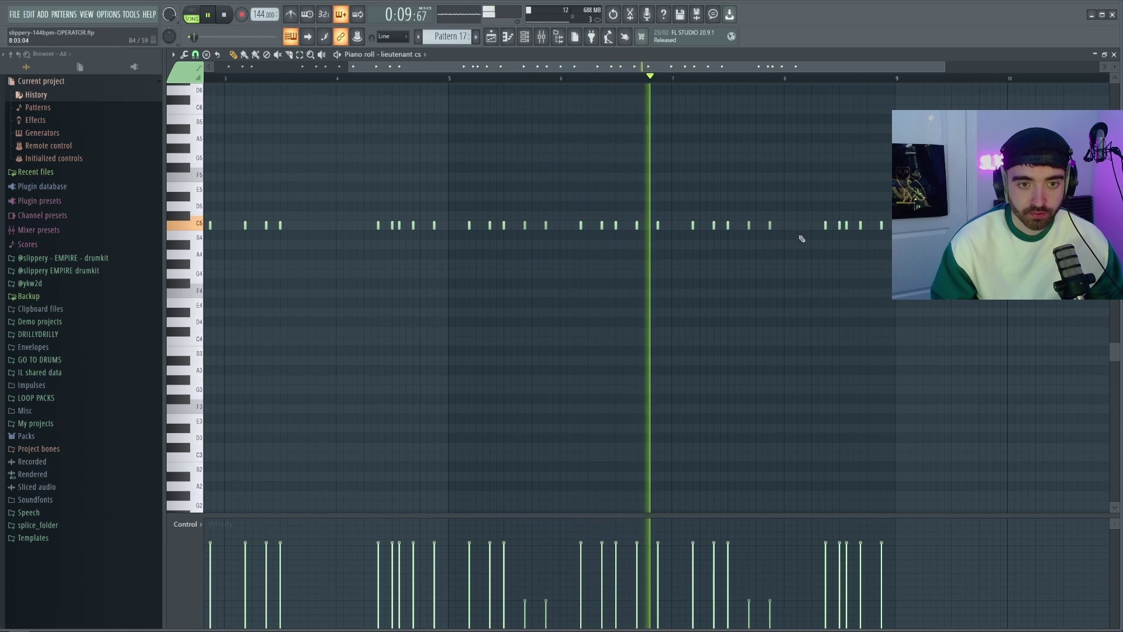
left_click_drag(797, 214, 741, 238)
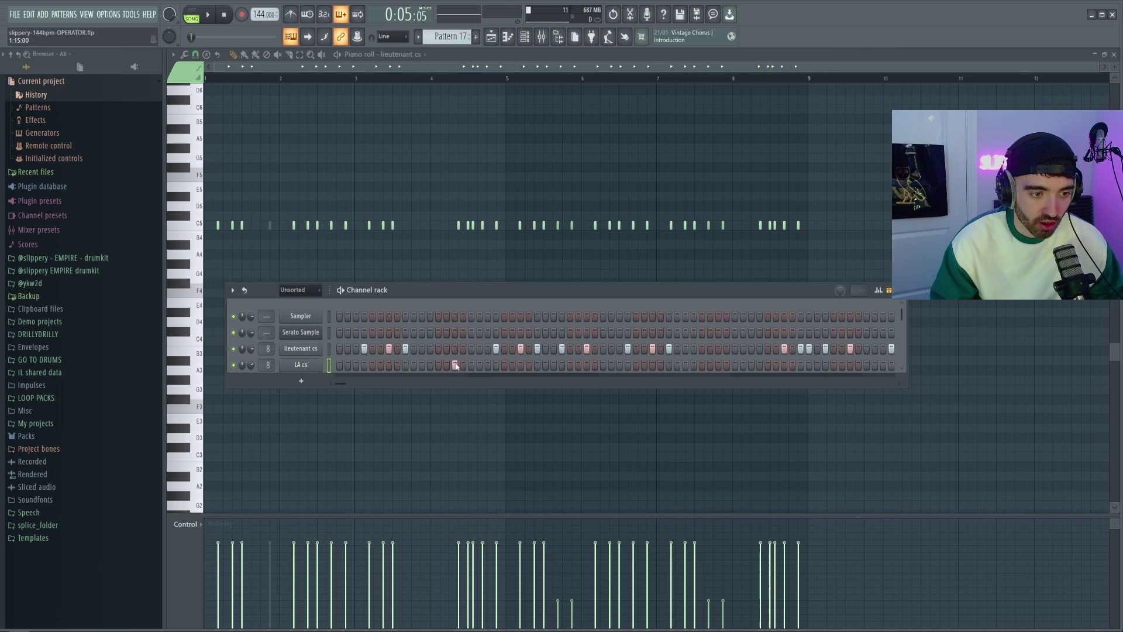
Step: Program and rearrange the LA cs step hits while the pattern plays
key("space")
left_click(487, 364)
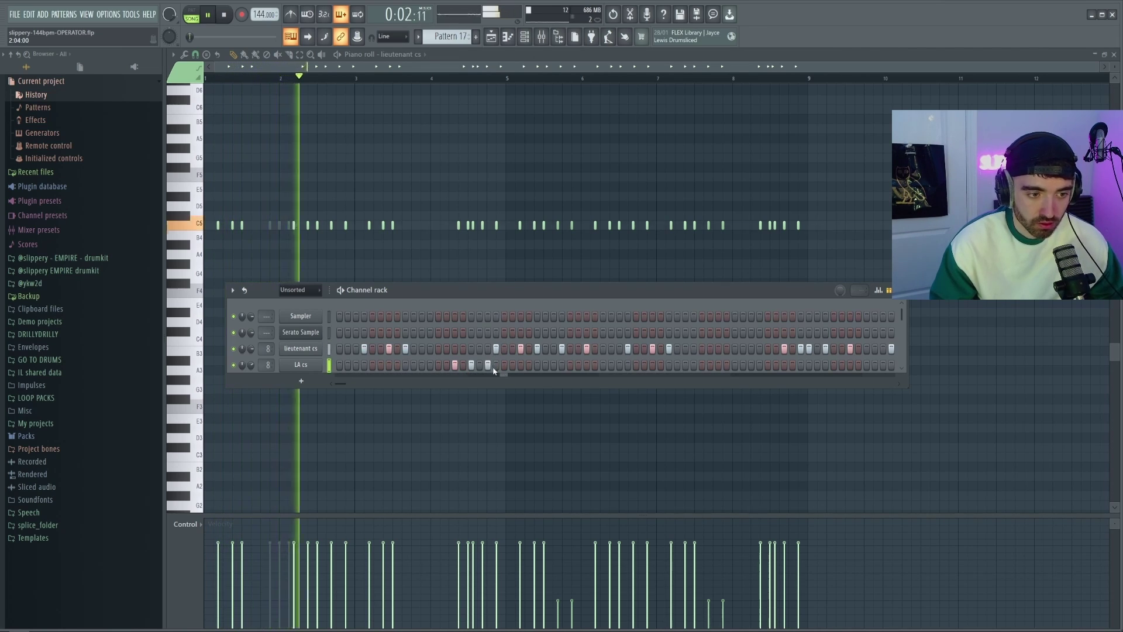
left_click(471, 364)
left_click(487, 365)
left_click(480, 365)
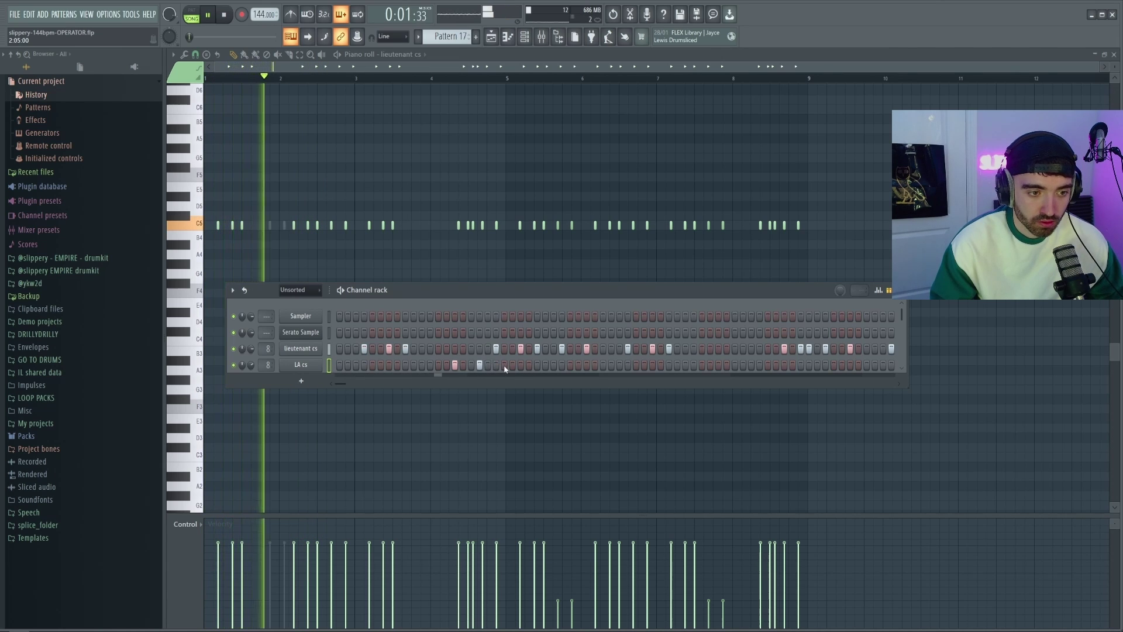
Step: Draw a rising velocity ramp for the LA cs hits in the Graph editor
right_click(319, 364)
left_click(359, 374)
left_click_drag(453, 430, 504, 401)
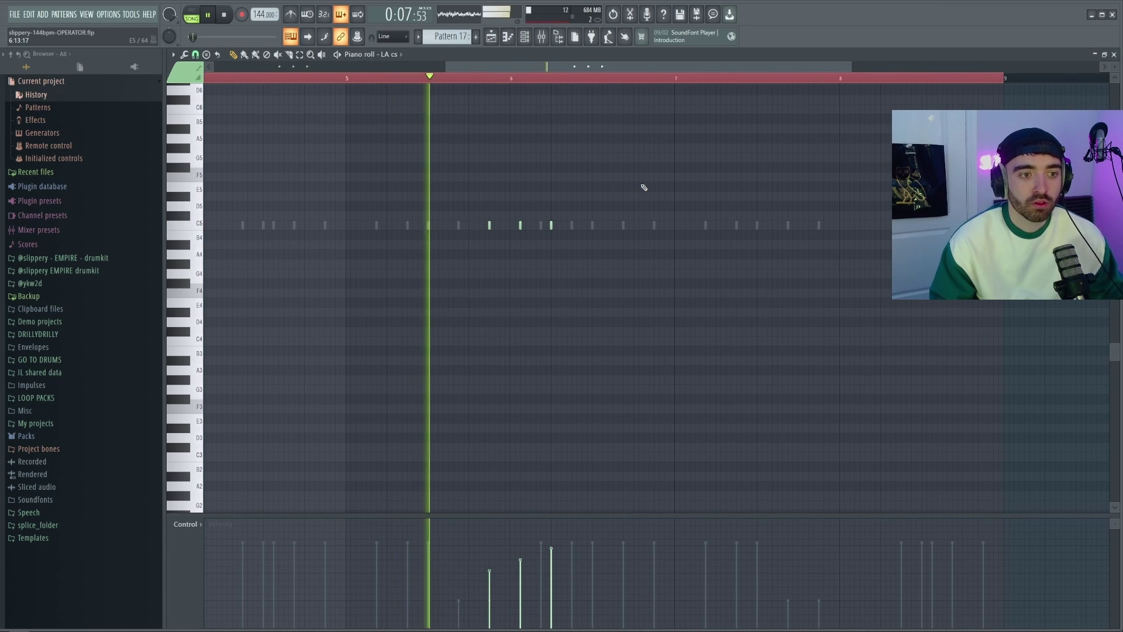
scroll(628, 196, "down", 3, "ctrl")
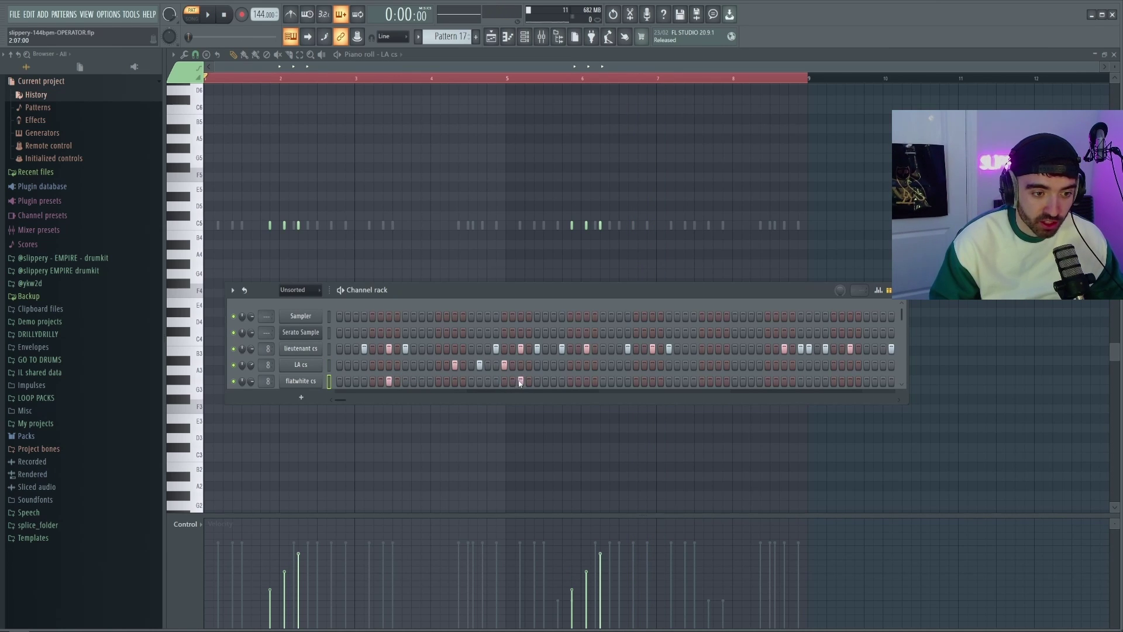
Step: Add two flatwhite cs hits in song mode and check its notes in the piano roll
key("l")
key("space")
left_click(652, 381)
left_click(784, 380)
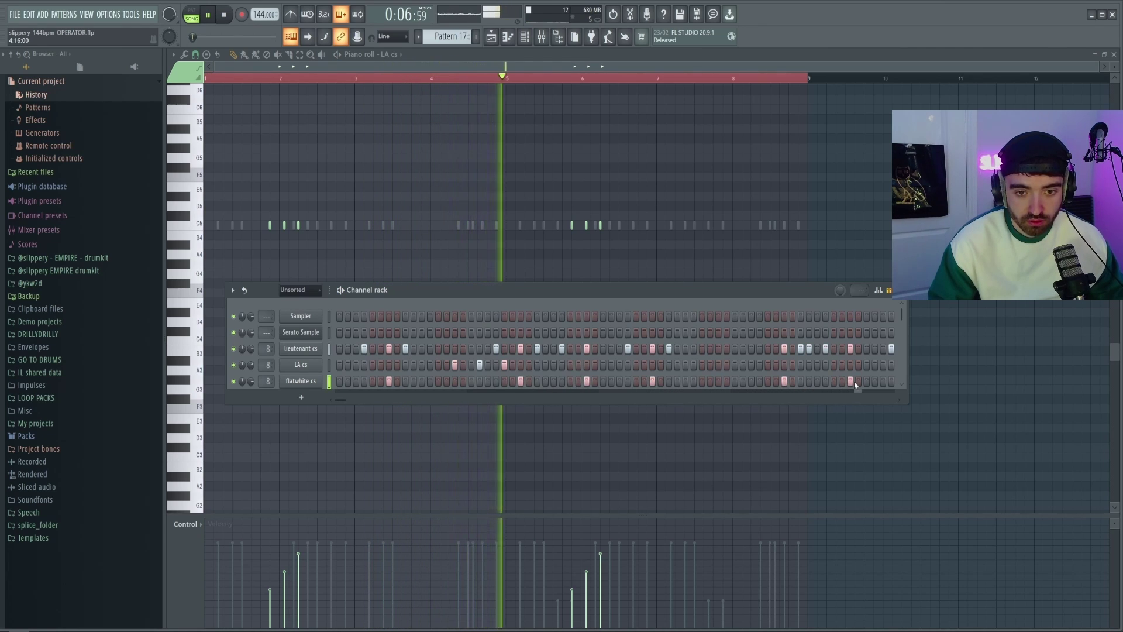
key("space")
right_click(321, 380)
left_click(351, 381)
key("F6")
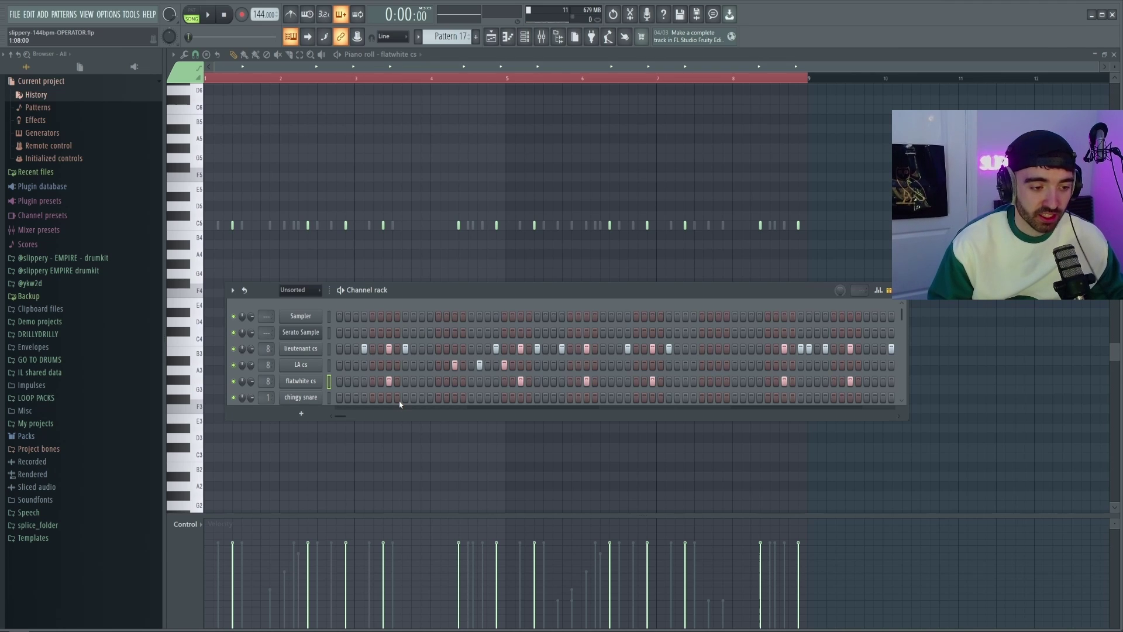
Step: Add a chingy snare hit and review its notes with the loop ending near bar 5
left_click(404, 398)
key("space")
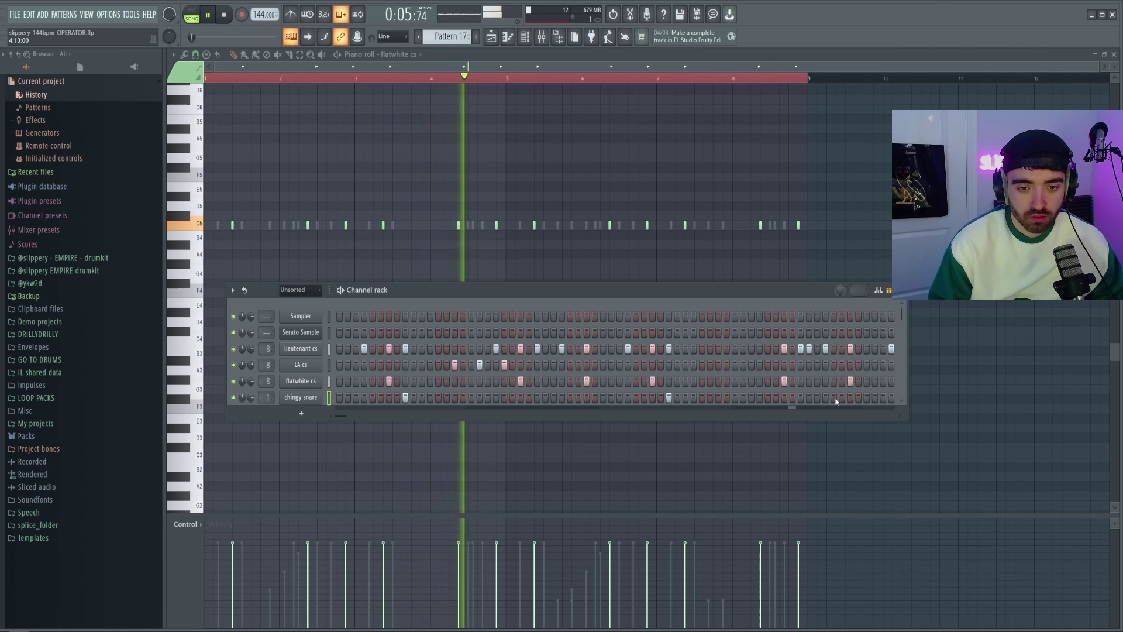
right_click(300, 397)
left_click(330, 392)
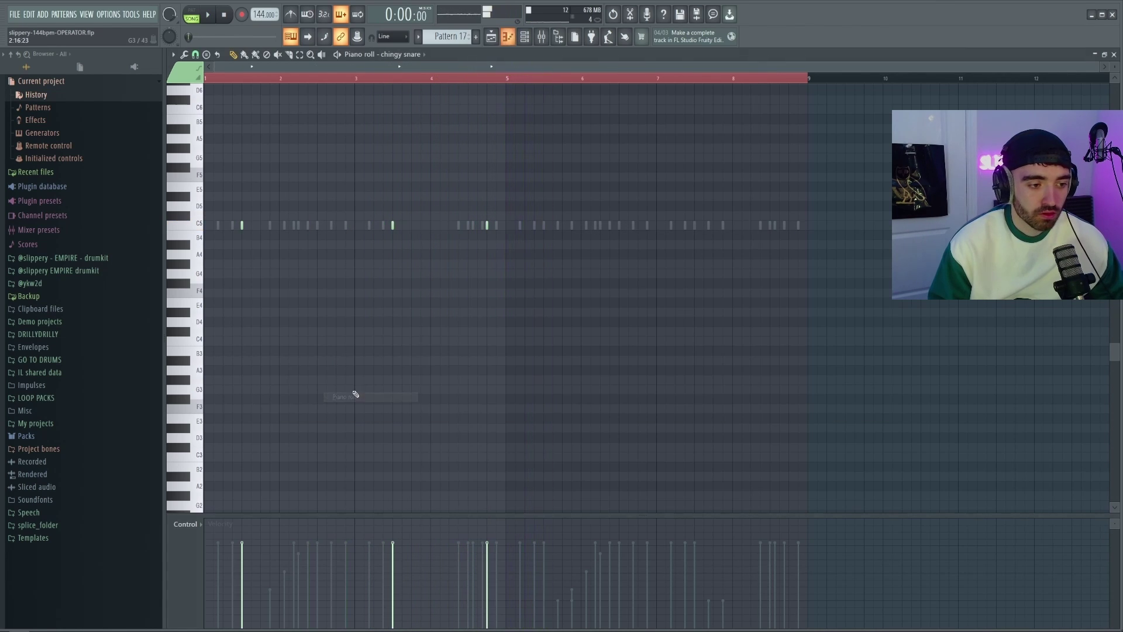
left_click_drag(529, 86, 513, 82)
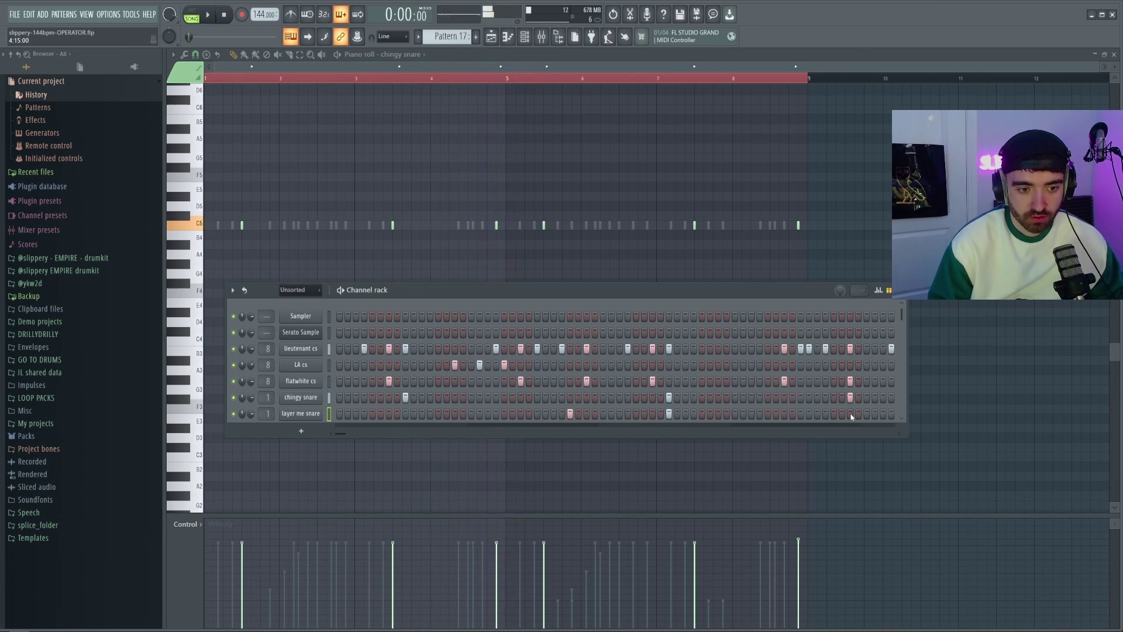
key("space")
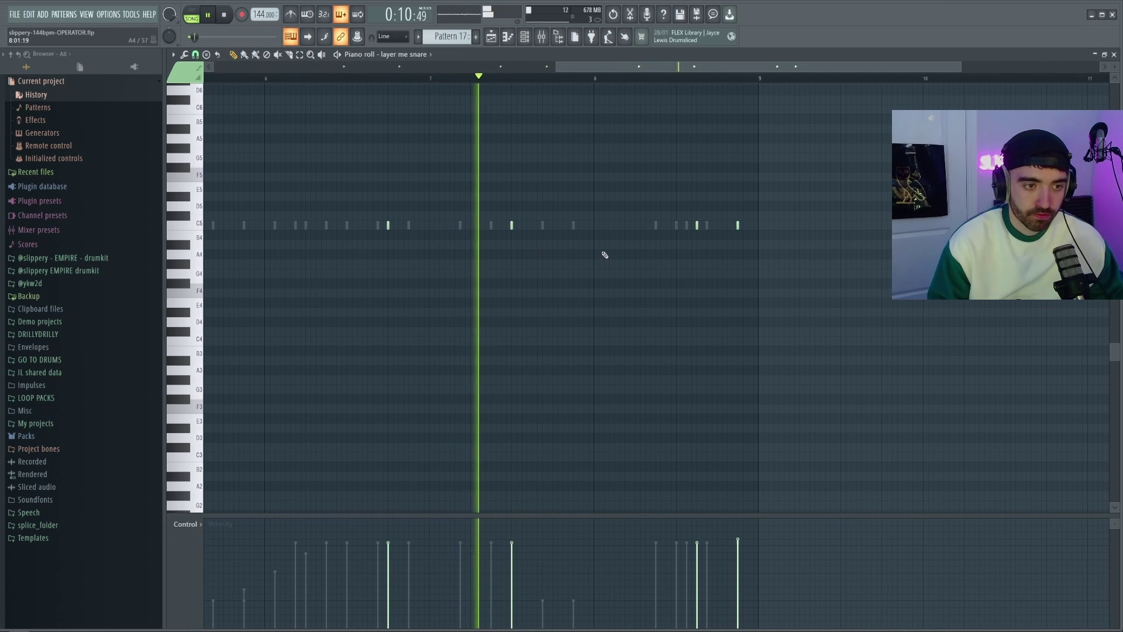
Step: Select two of the layer me snare notes in the piano roll
scroll(690, 252, "down", 1)
left_click_drag(756, 240, 676, 209)
scroll(687, 180, "down", 2)
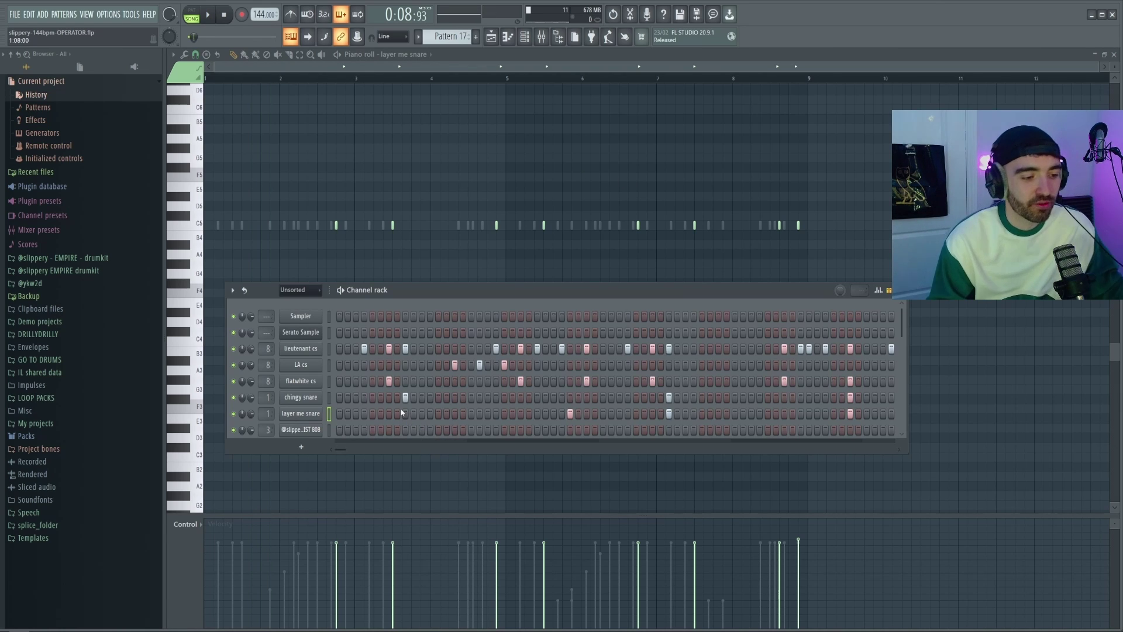
left_click(329, 430)
left_click(182, 311)
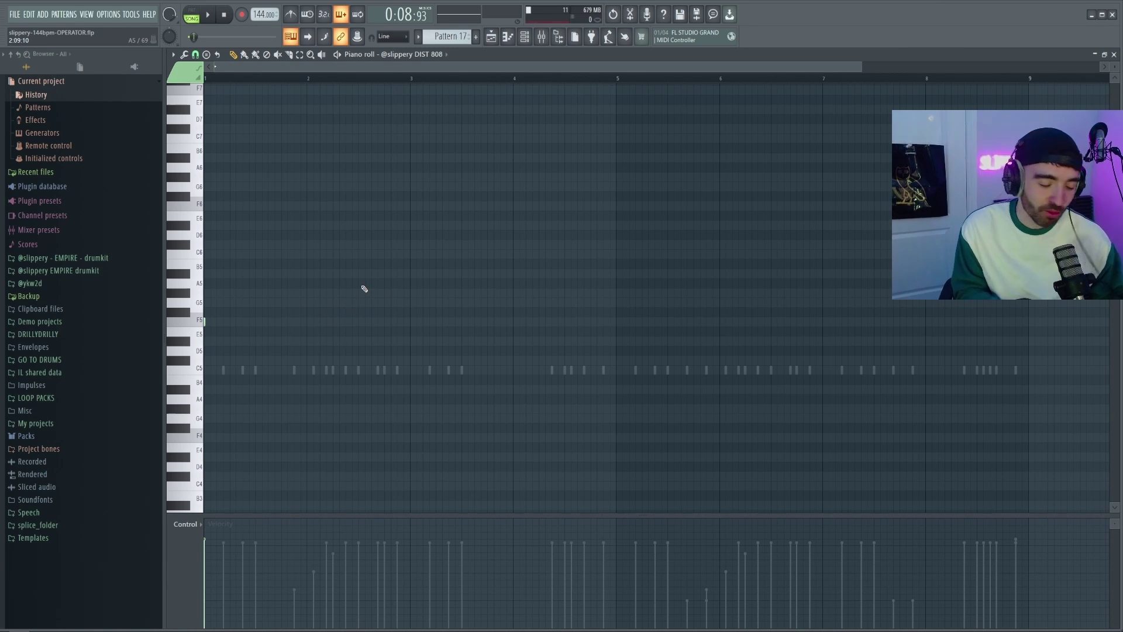
left_click(410, 321)
left_click(372, 294)
scroll(378, 272, "up", 1)
scroll(460, 314, "down", 2)
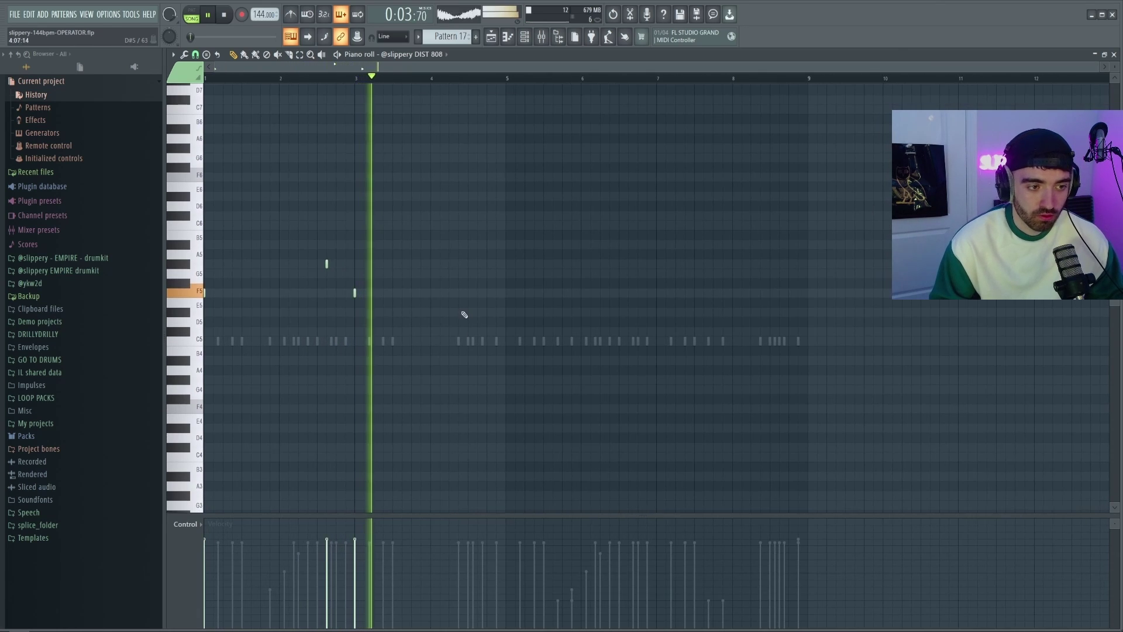
scroll(457, 312, "up", 2)
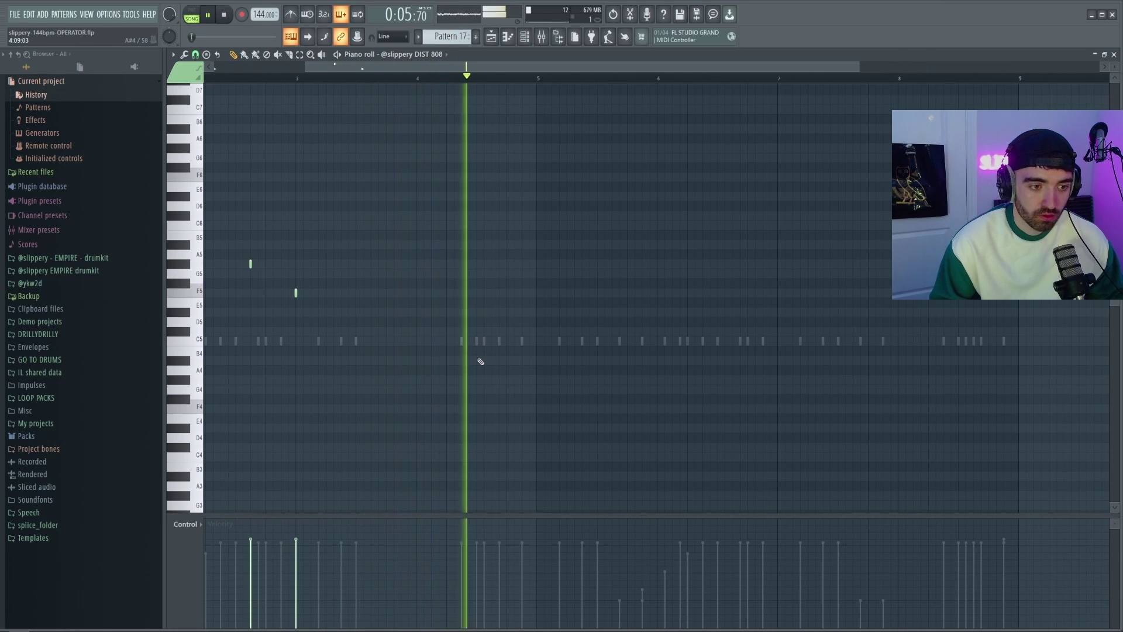
Step: Add the closing 808 run of A#4, F5, A#5 and F5, then stop playback
left_click(477, 361)
scroll(496, 356, "down", 2)
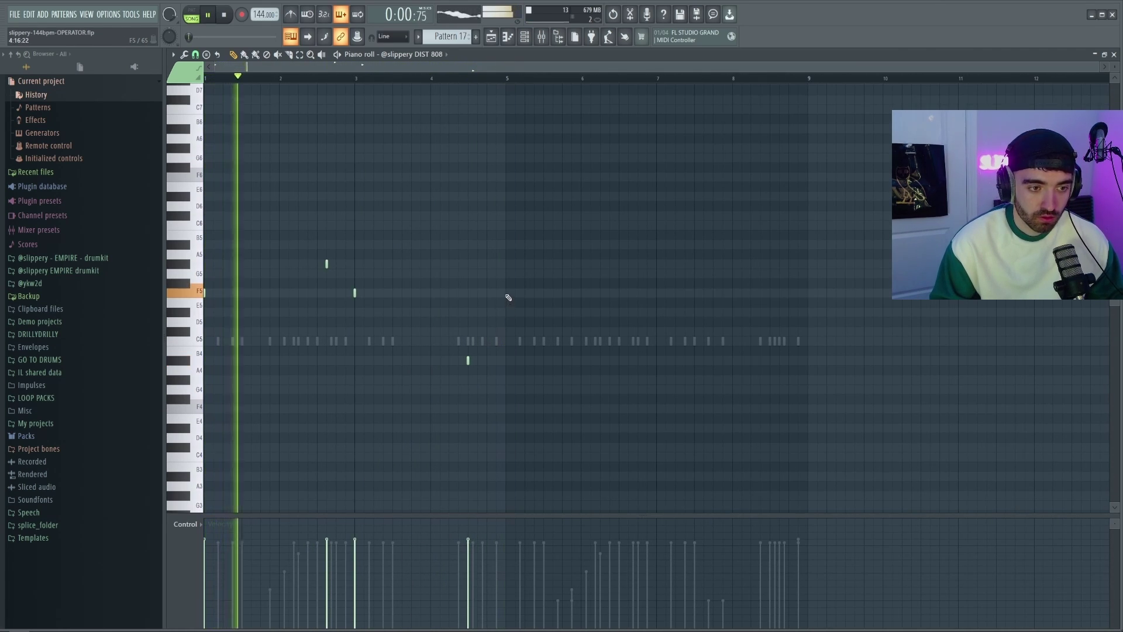
left_click(506, 293)
left_click(609, 245)
left_click(657, 292)
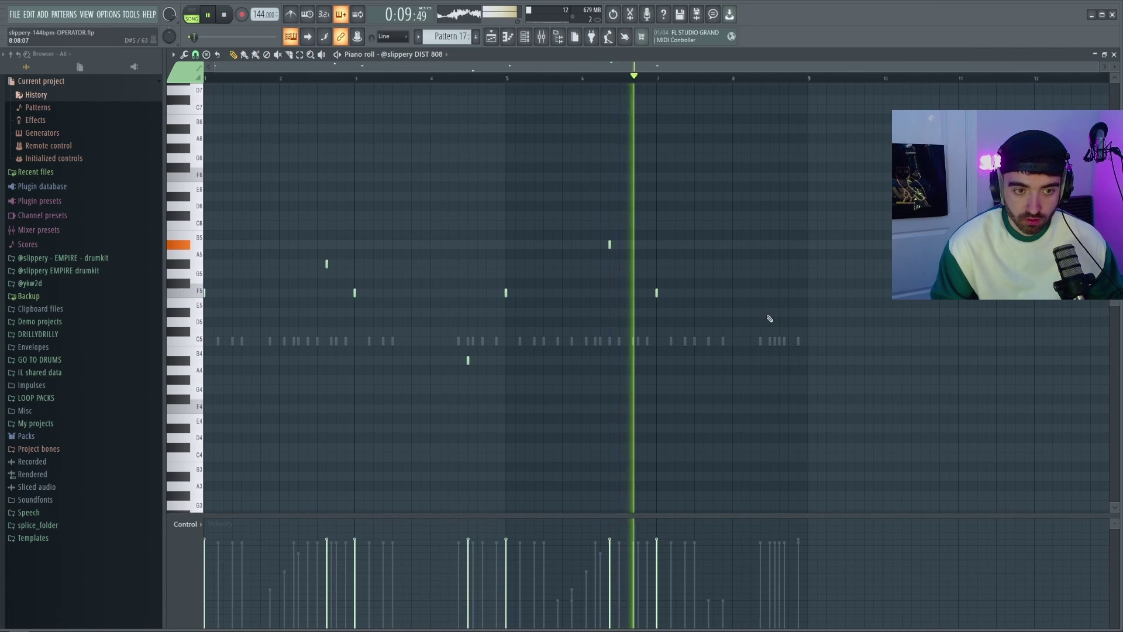
scroll(770, 319, "up", 3)
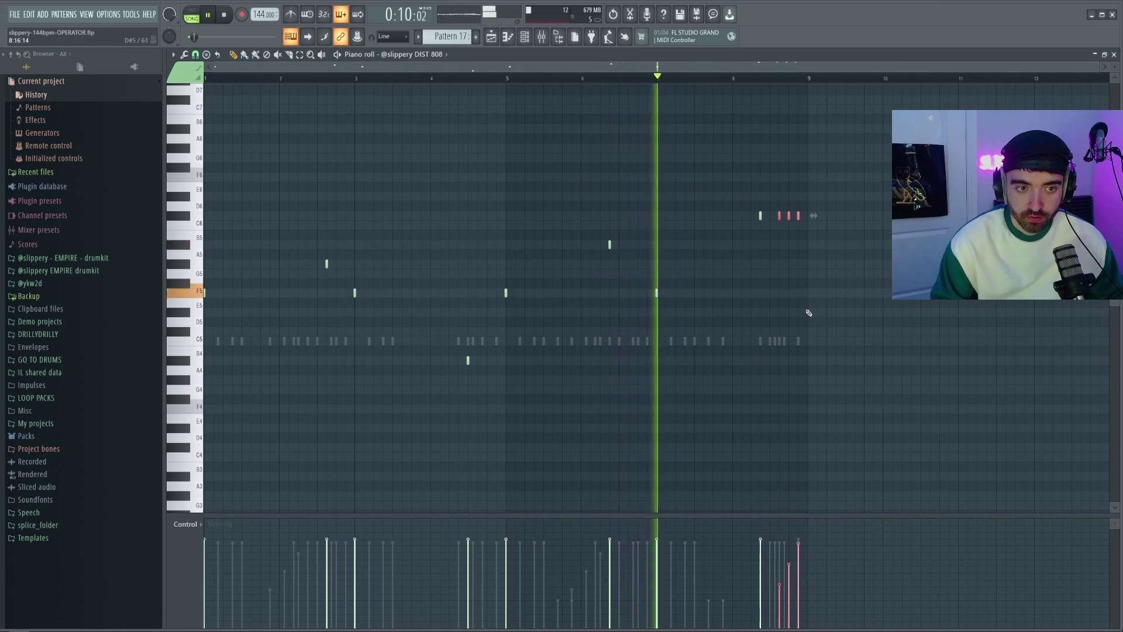
scroll(831, 337, "up", 2)
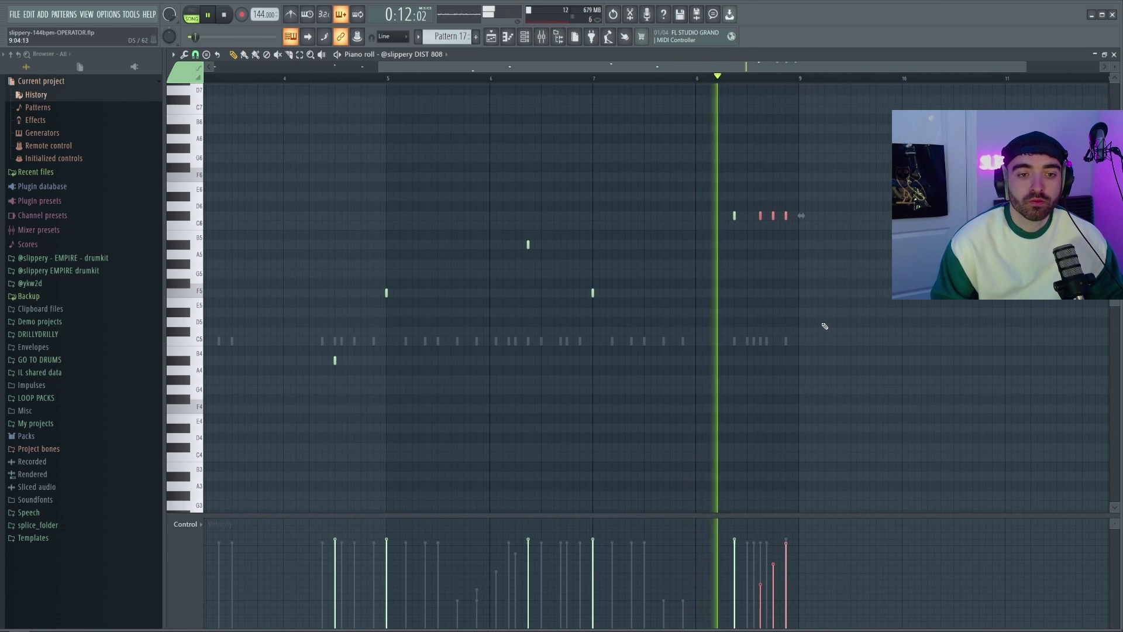
scroll(832, 306, "down", 2)
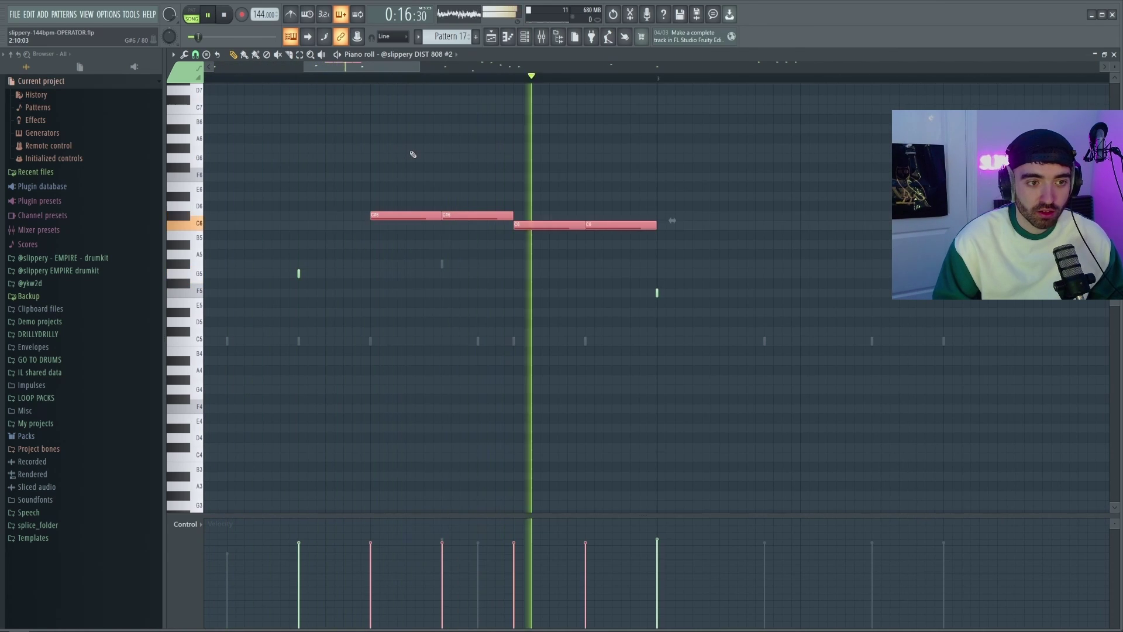
key("space")
key("space")
Step: Deselect the DIST 808 #2 notes and replay the pattern to hear the edits
scroll(469, 188, "down", 4)
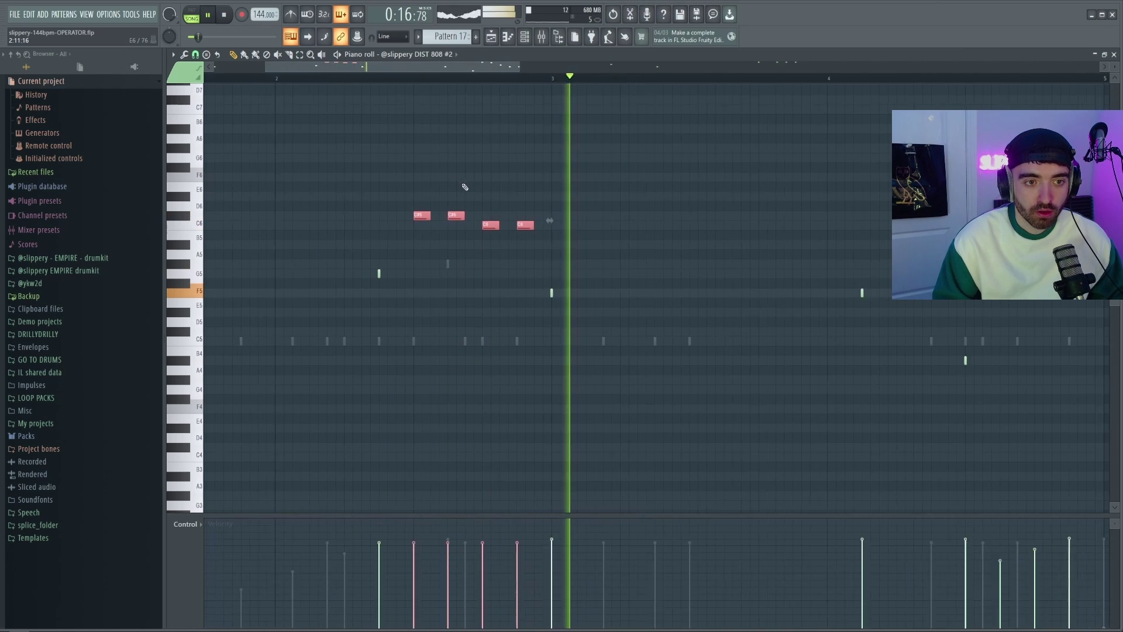
scroll(582, 313, "down", 2)
key("ctrl+d")
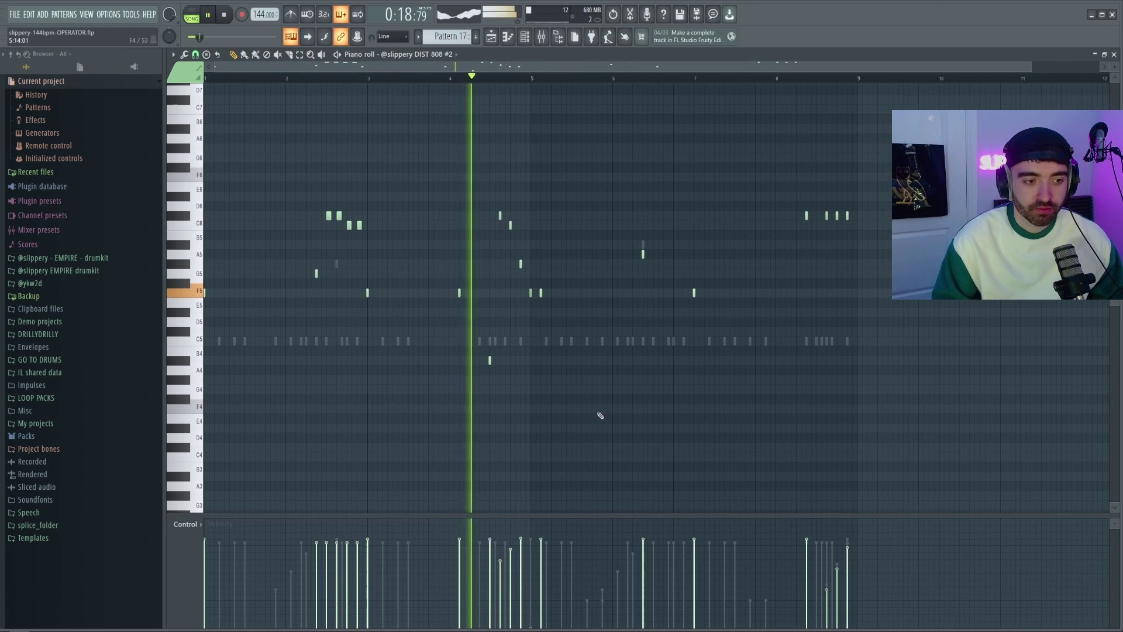
scroll(491, 366, "up", 2)
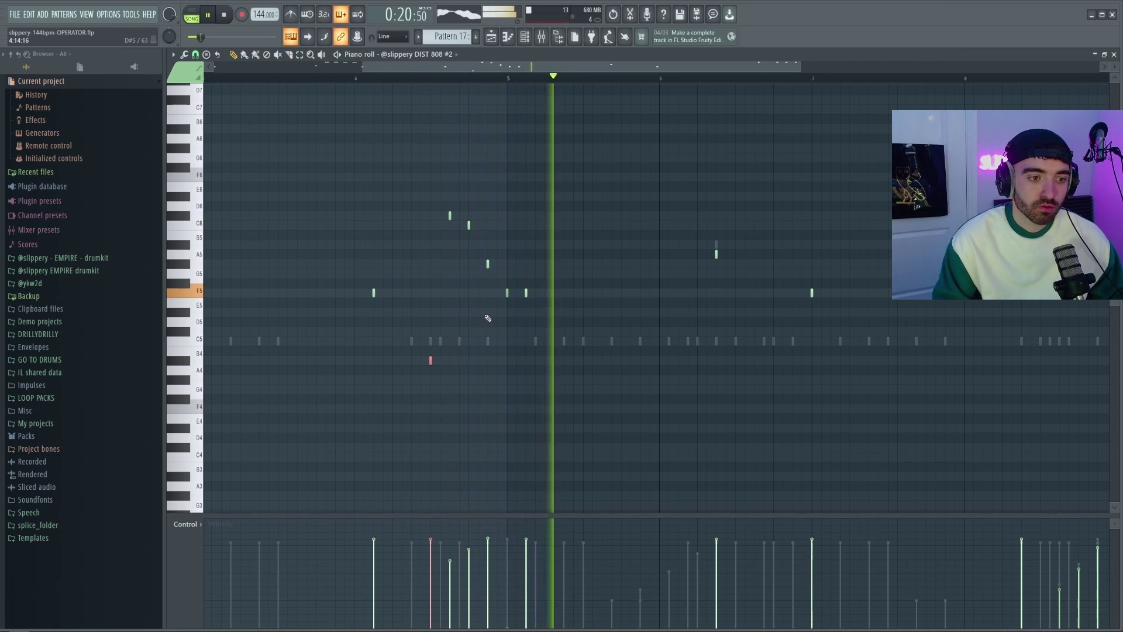
scroll(503, 327, "down", 2)
scroll(493, 304, "up", 5)
key("space")
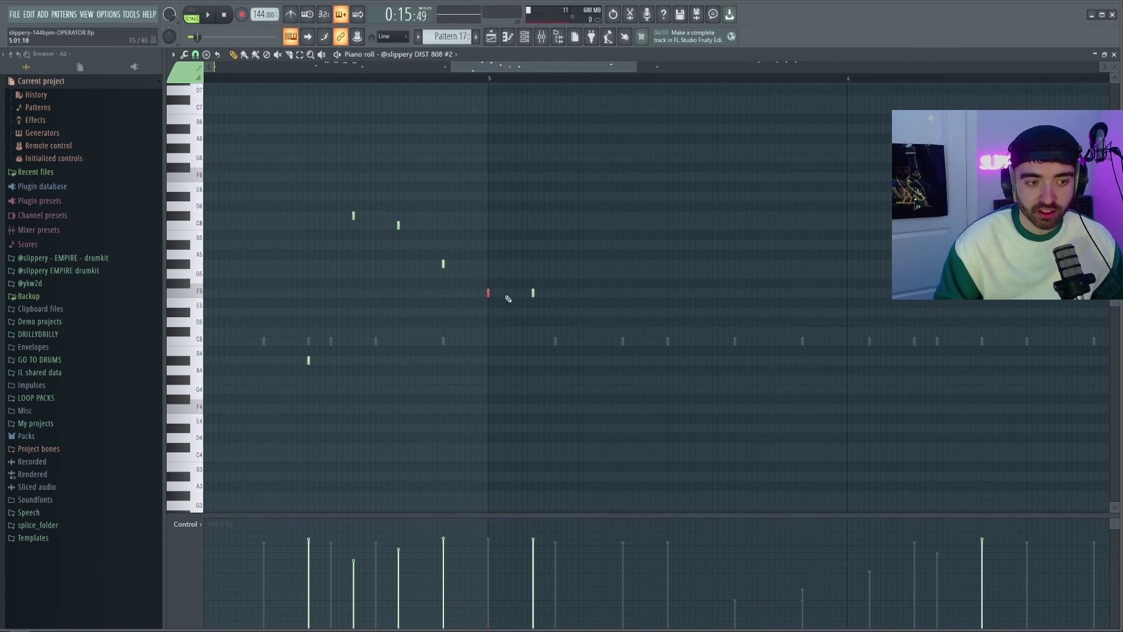
scroll(556, 307, "down", 1)
scroll(575, 212, "down", 3)
key("space")
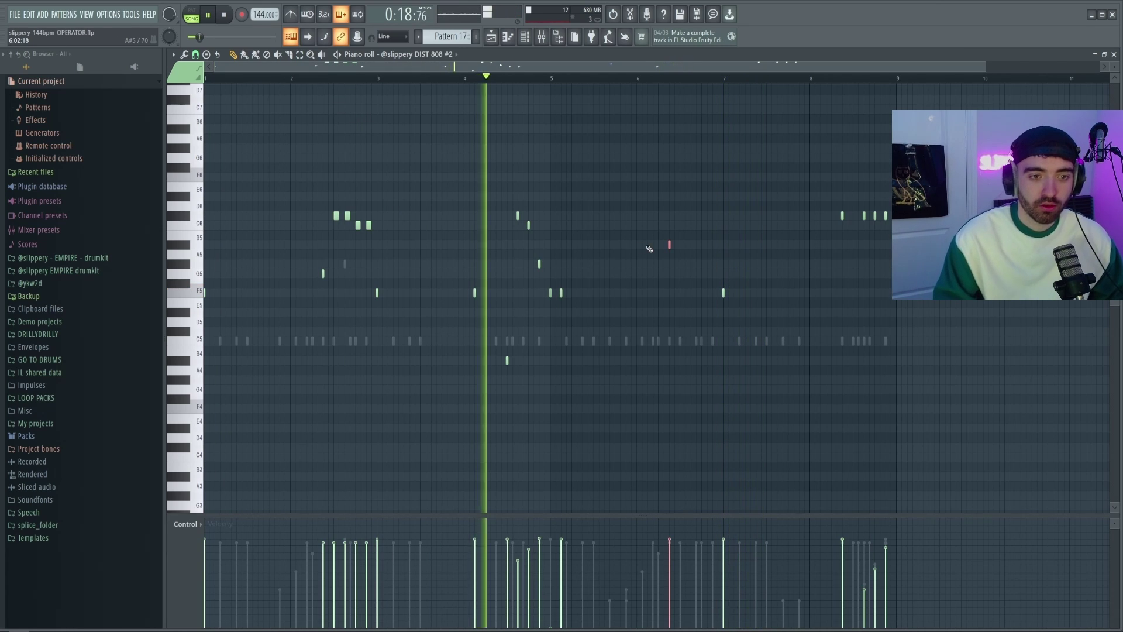
scroll(649, 249, "down", 1)
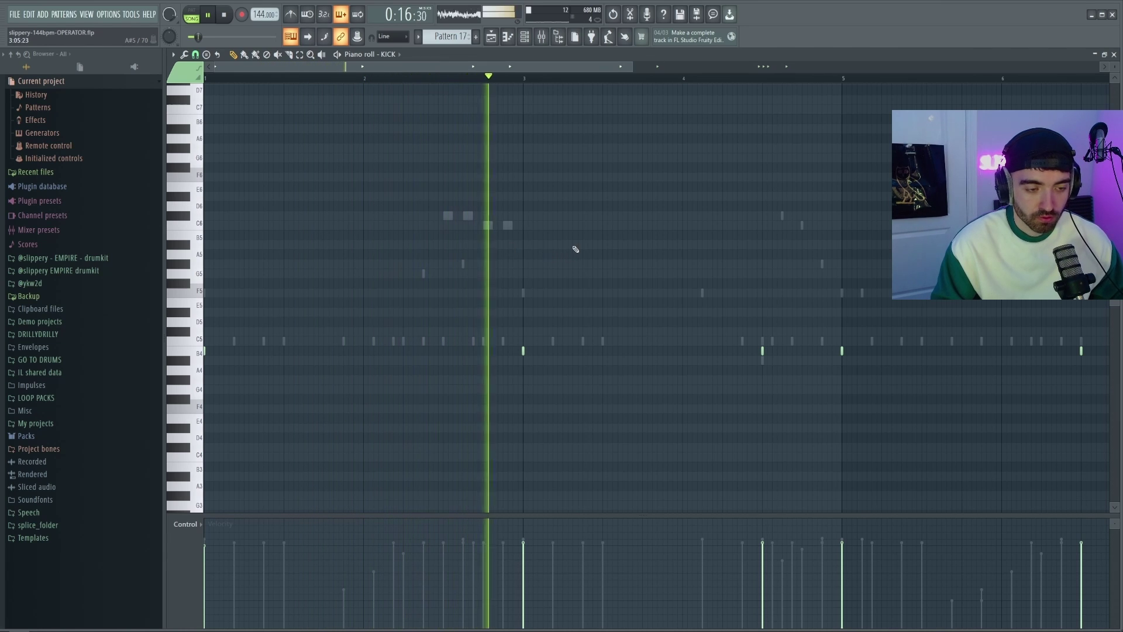
Step: Audition the KICK piano roll again, replaying it from around bar 4
scroll(533, 290, "down", 2)
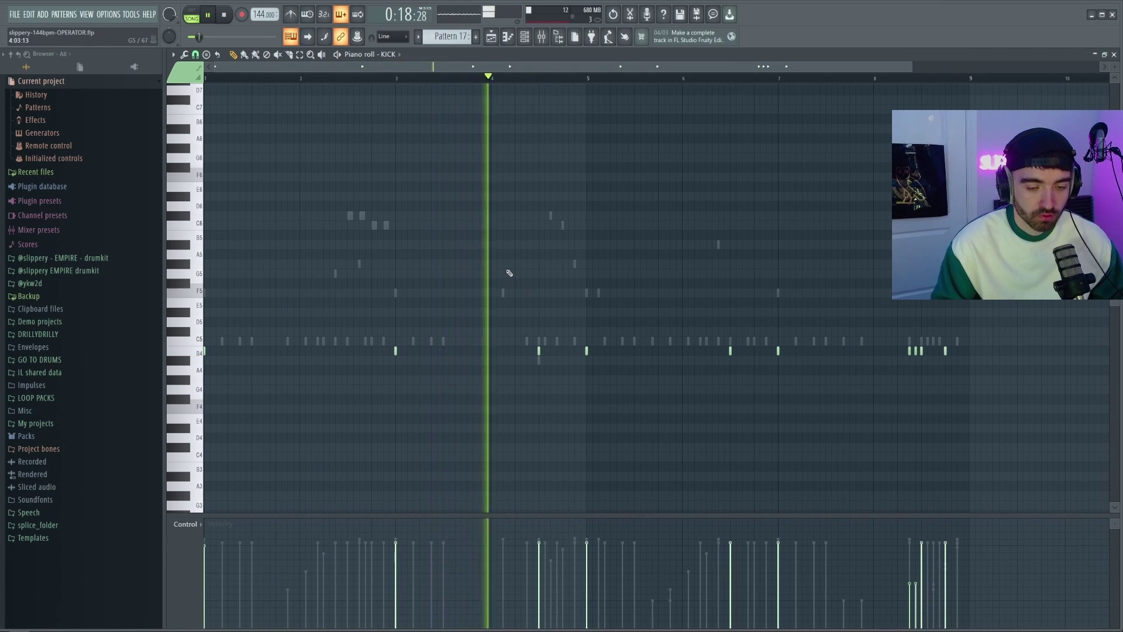
scroll(517, 275, "down", 1)
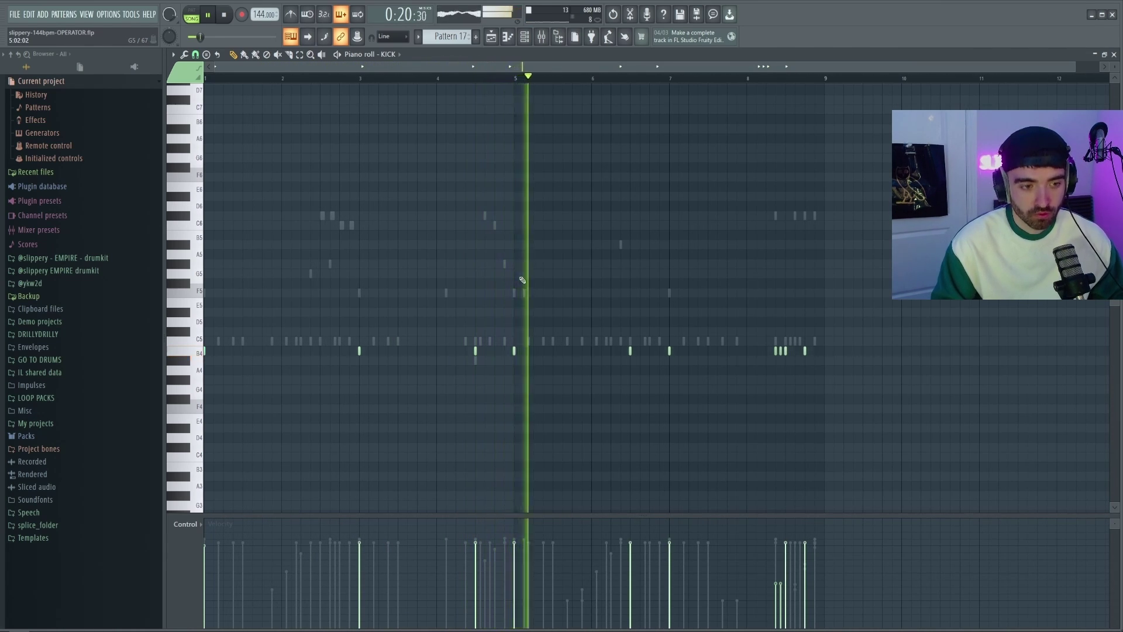
scroll(515, 292, "up", 2)
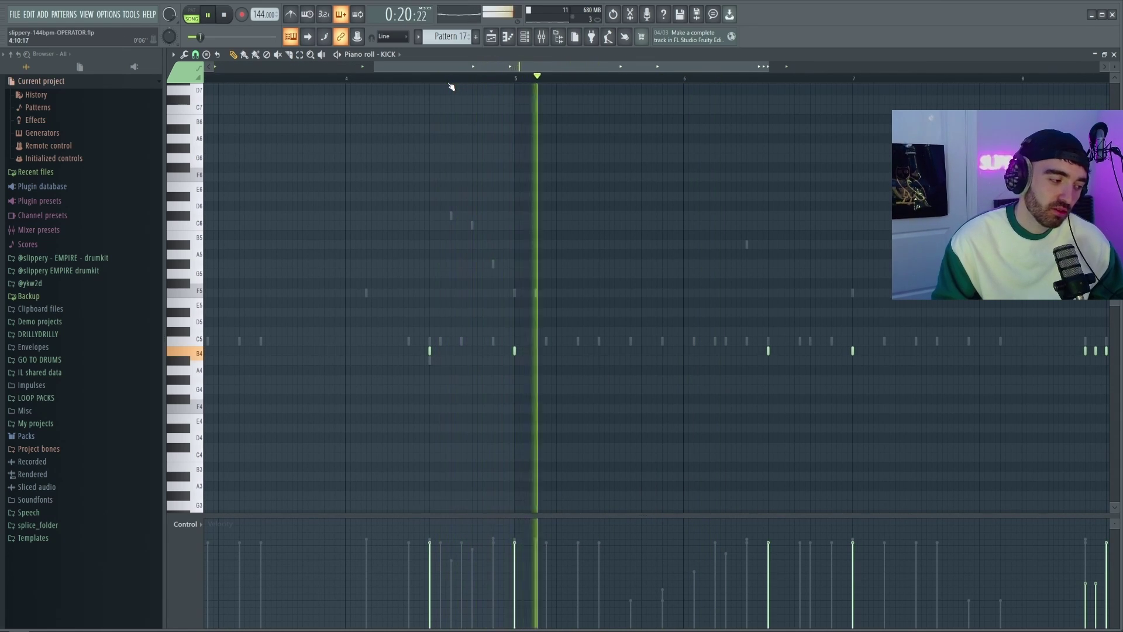
left_click(340, 83)
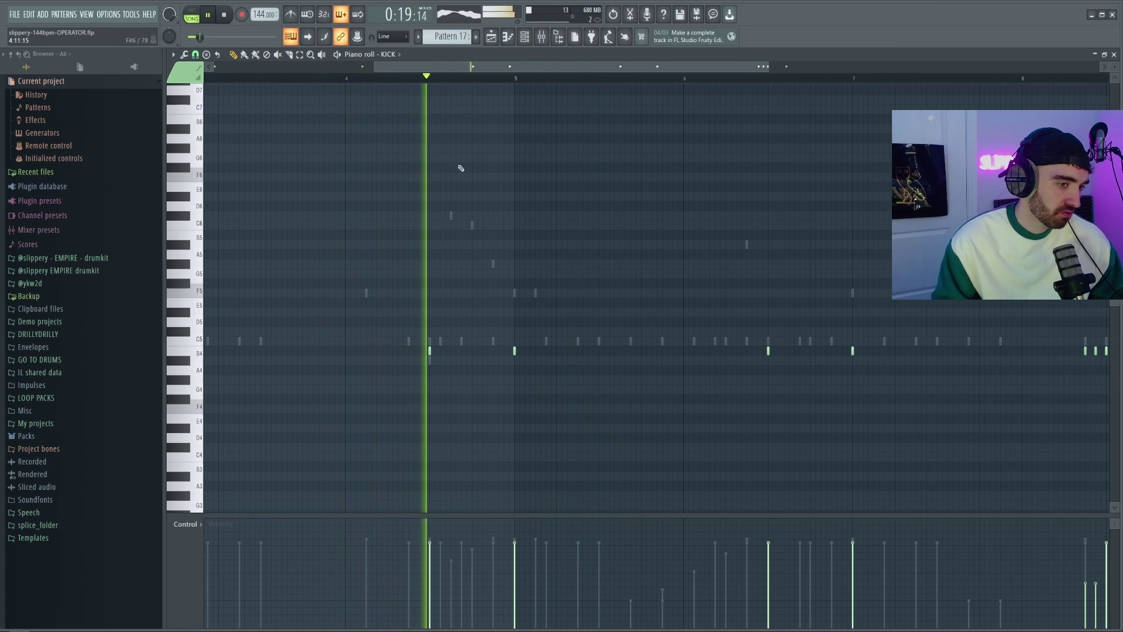
scroll(491, 351, "down", 2)
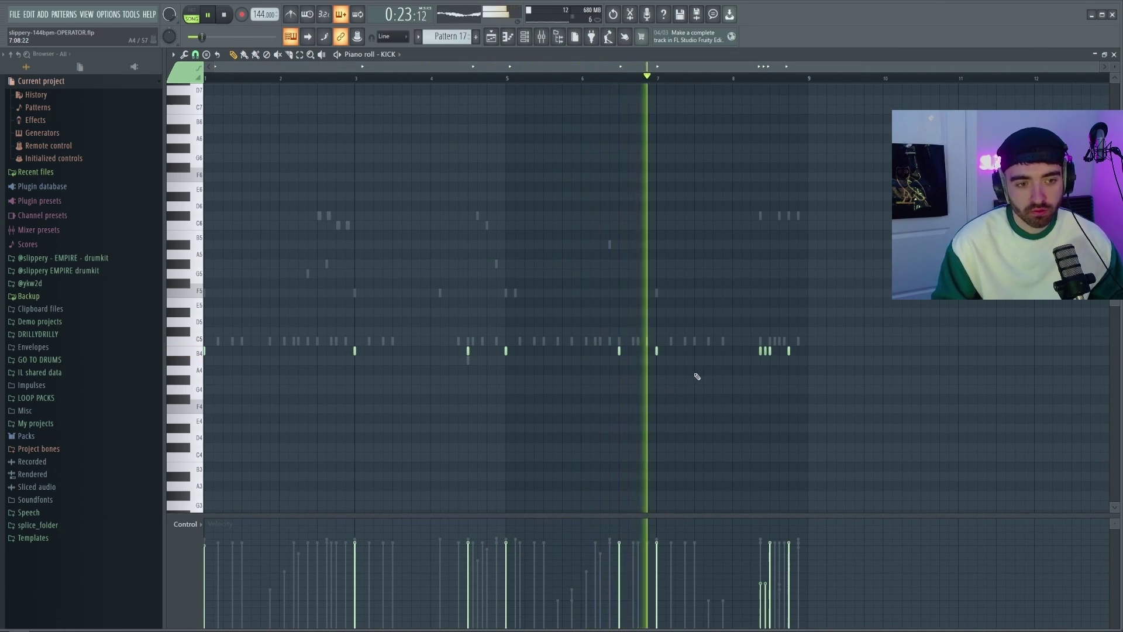
scroll(810, 409, "up", 2)
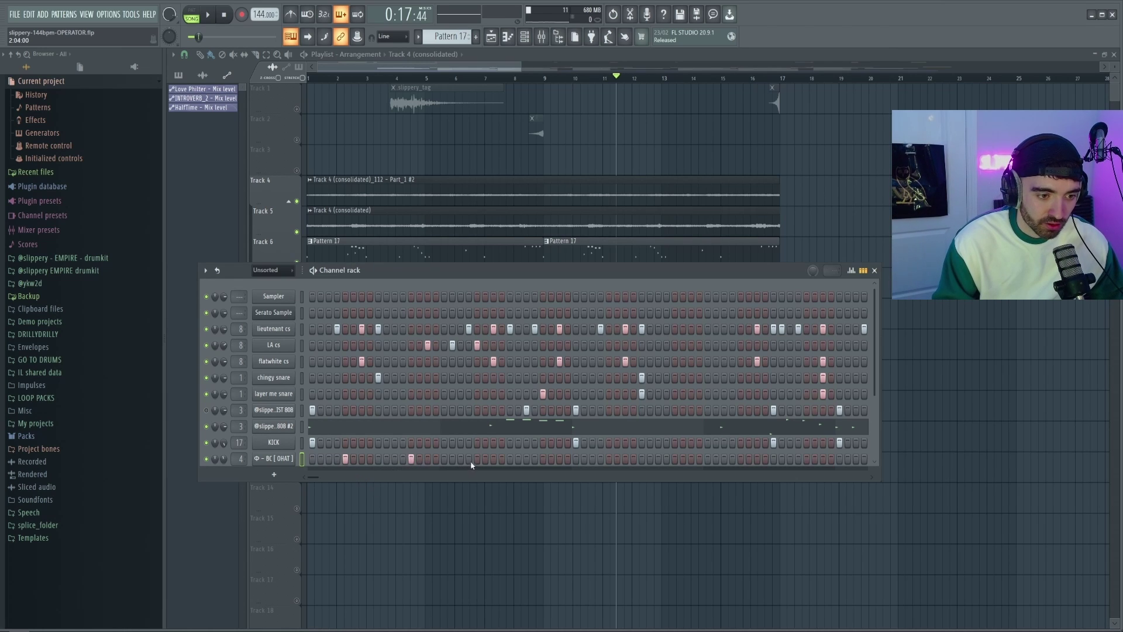
Step: Display the BC OHAT steps' note velocities in the graph editor
left_click(477, 479)
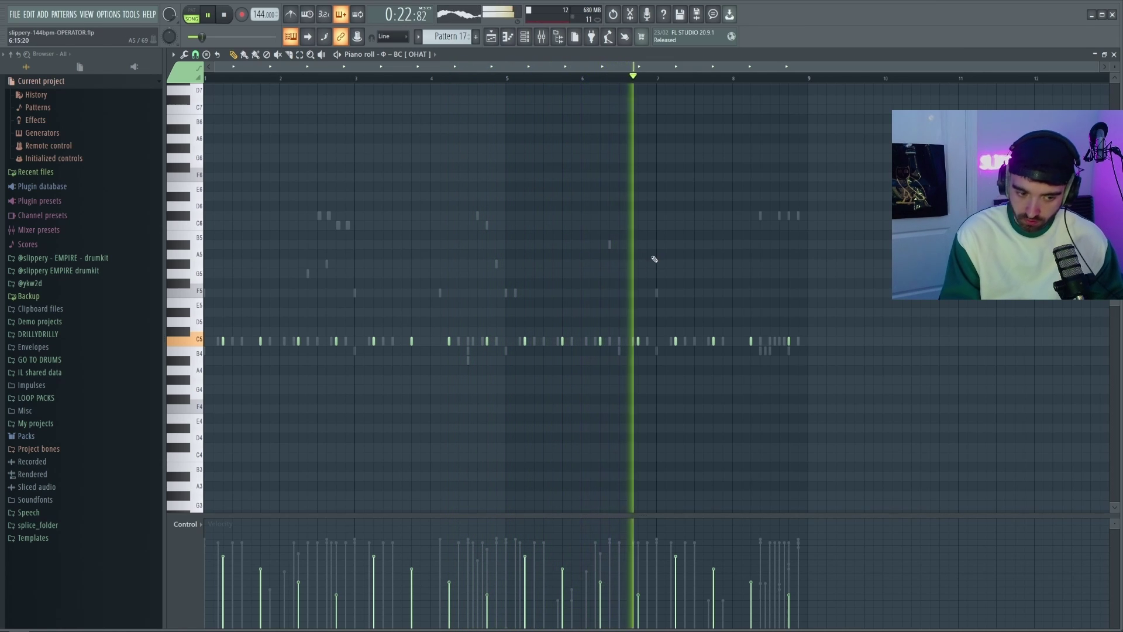
Step: Bring back the Channel rack with F6 and add two Conga_A hits to the pattern
key("F6")
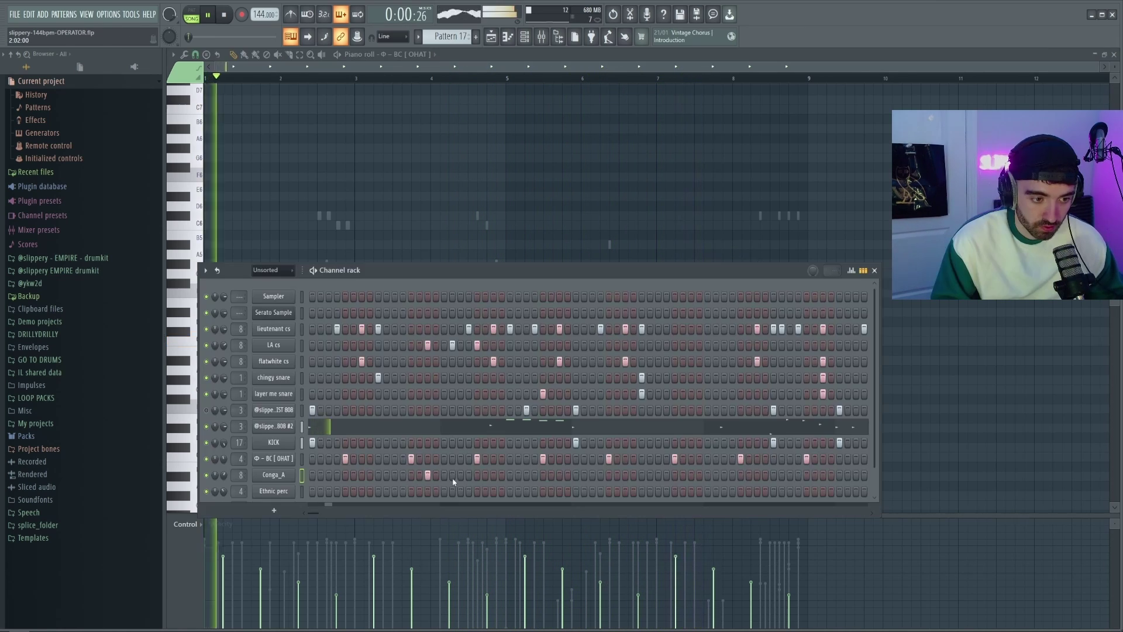
left_click(452, 475)
left_click(476, 475)
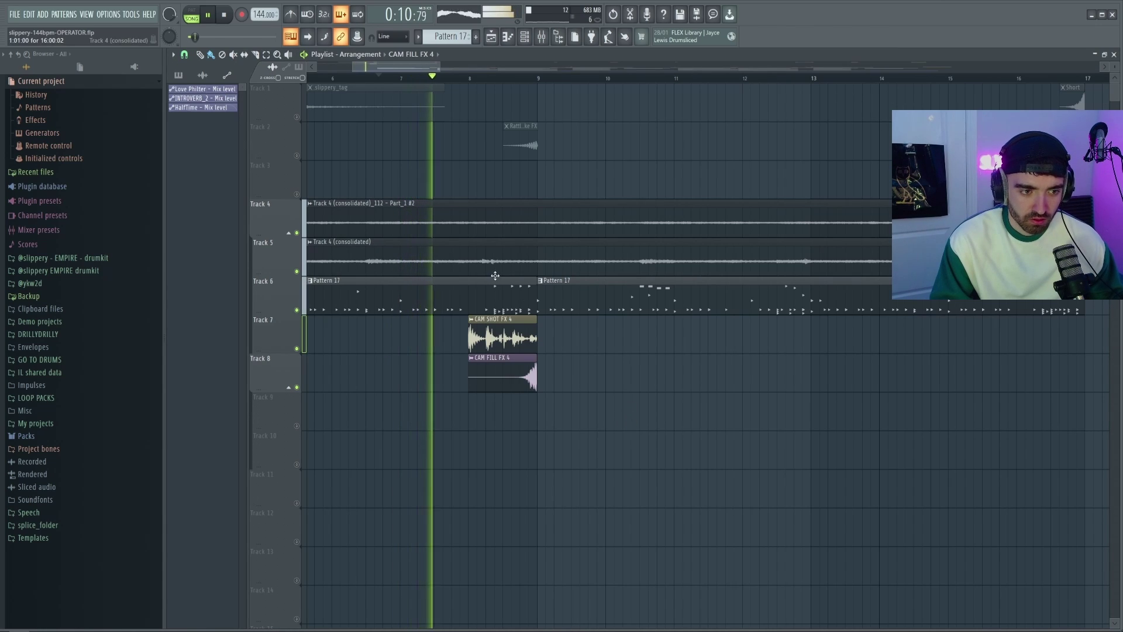
Step: Restart playback and select the CAM FILL FX 4 clip in the Playlist arrangement
key("space")
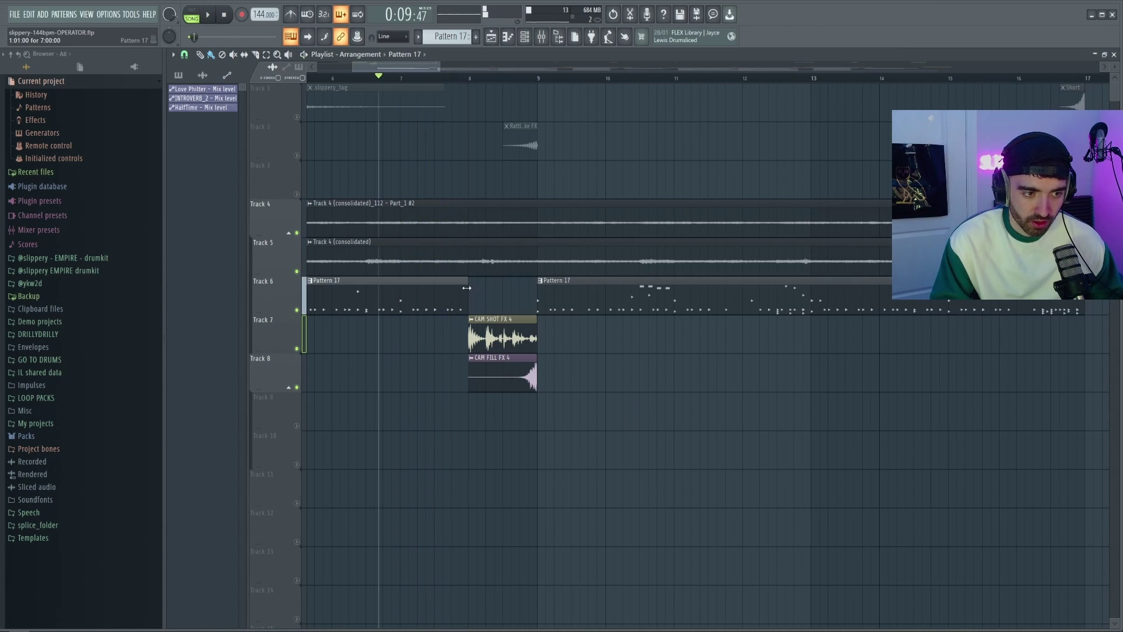
key("space")
left_click(526, 386)
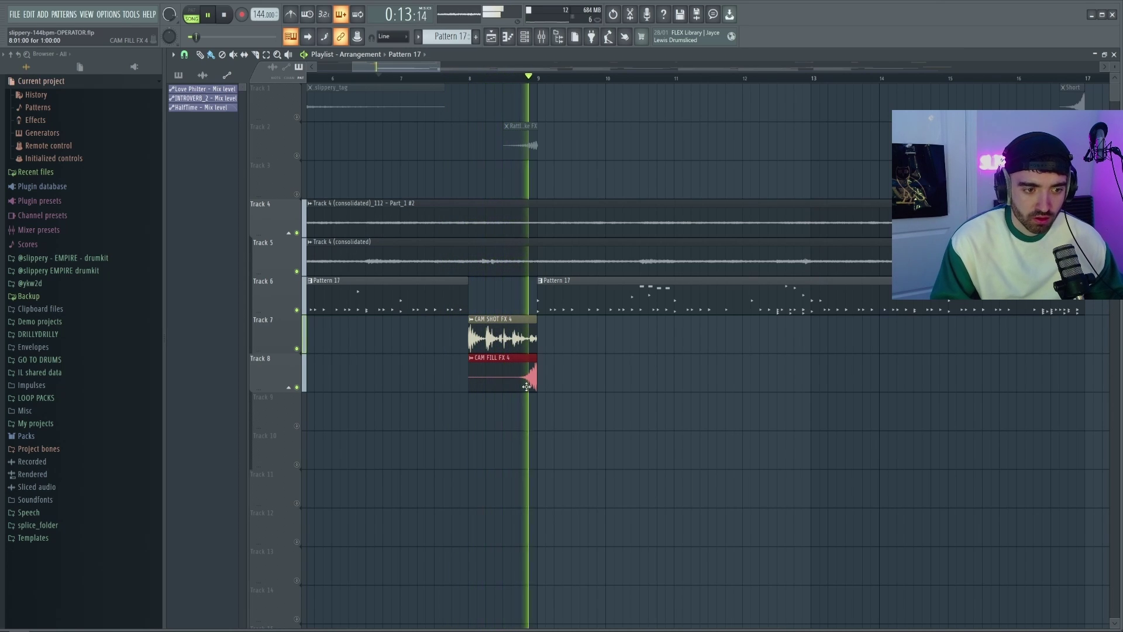
scroll(562, 379, "down", 3)
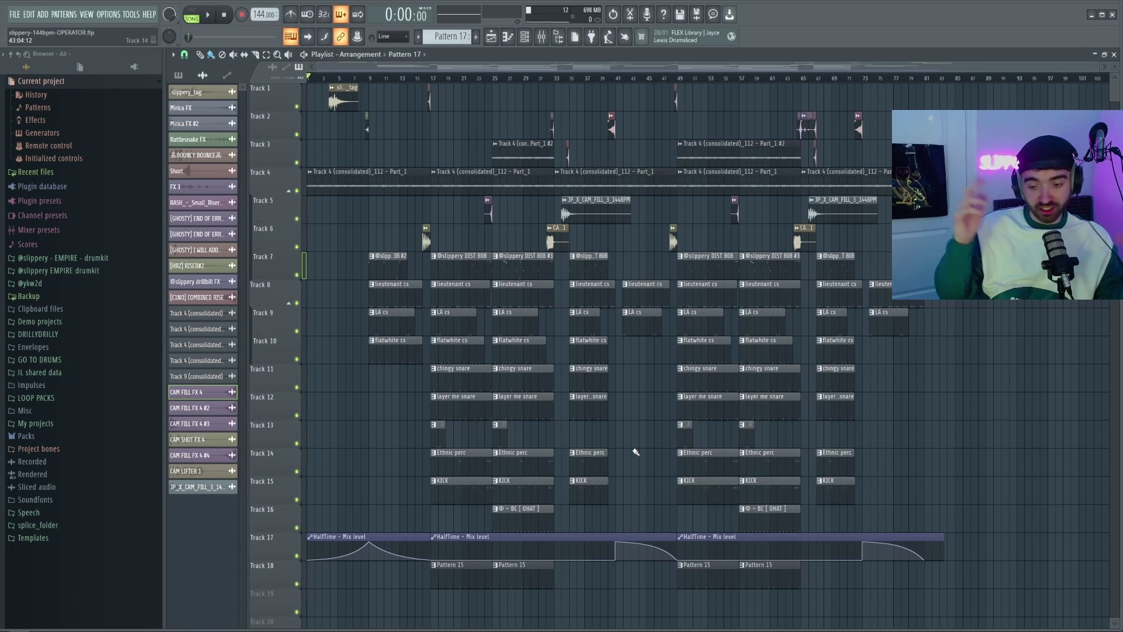
key("space")
scroll(318, 573, "up", 3)
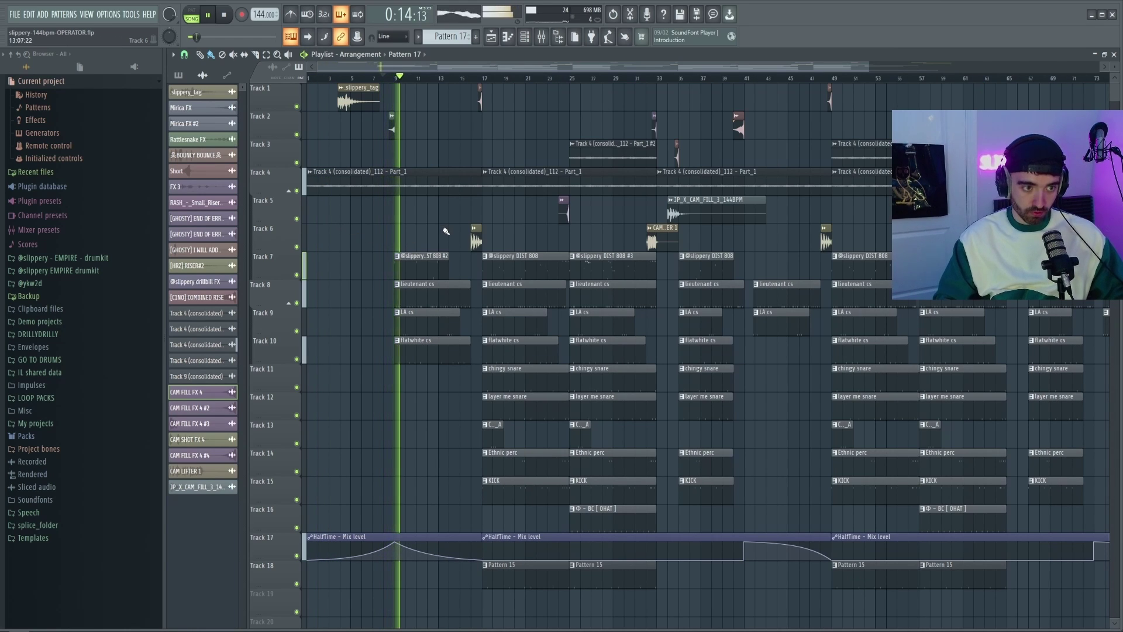
scroll(444, 232, "up", 2)
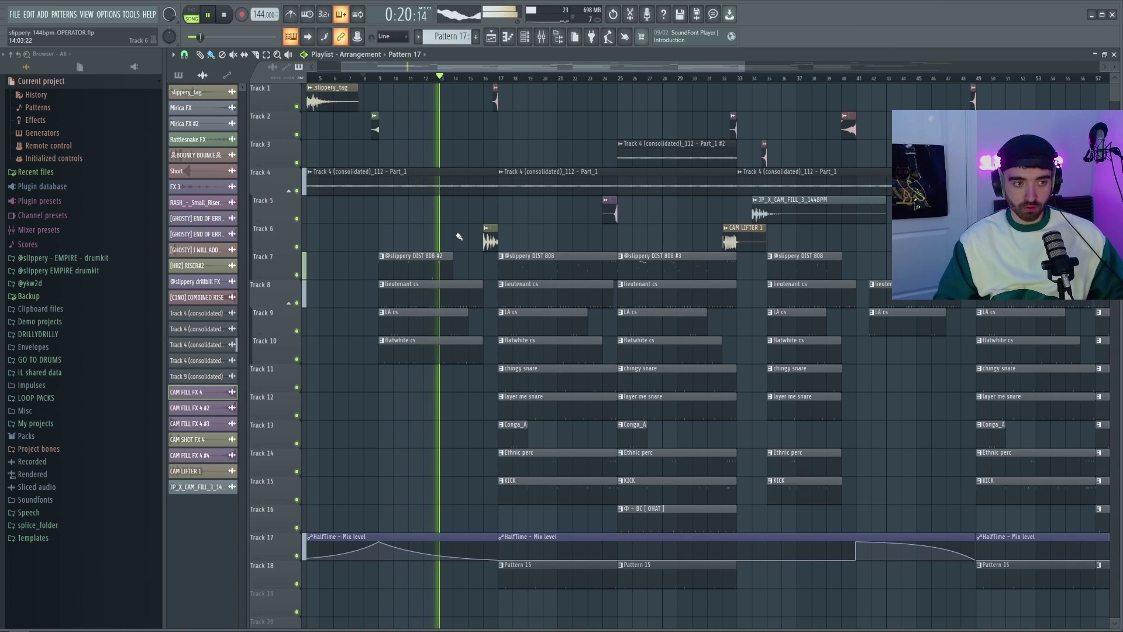
scroll(517, 240, "down", 2)
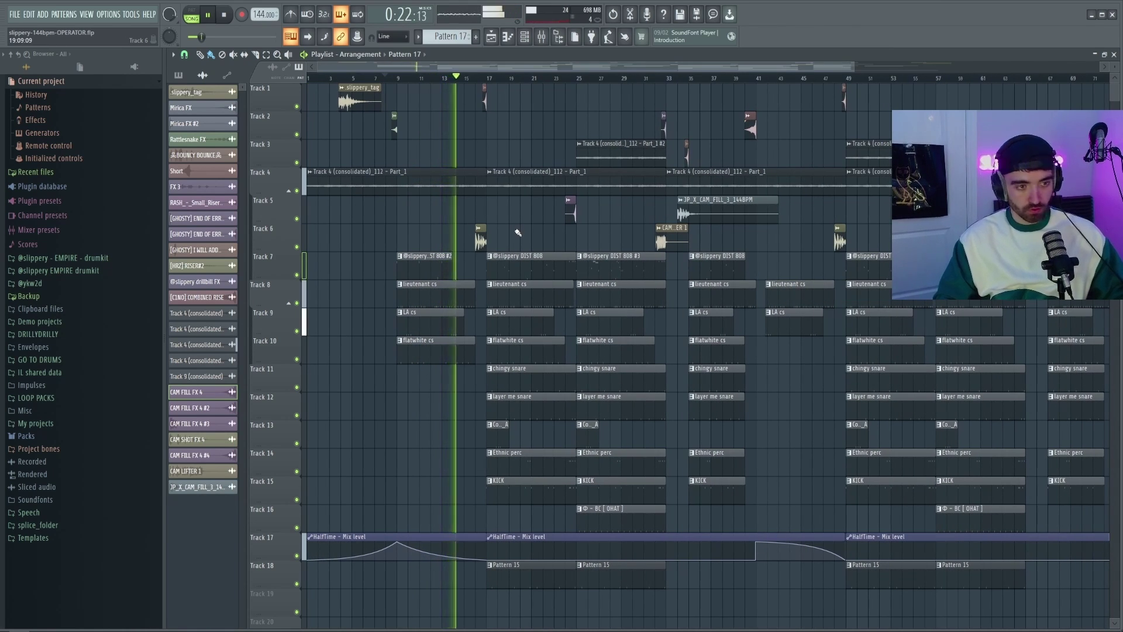
scroll(513, 226, "up", 1)
scroll(494, 227, "up", 1)
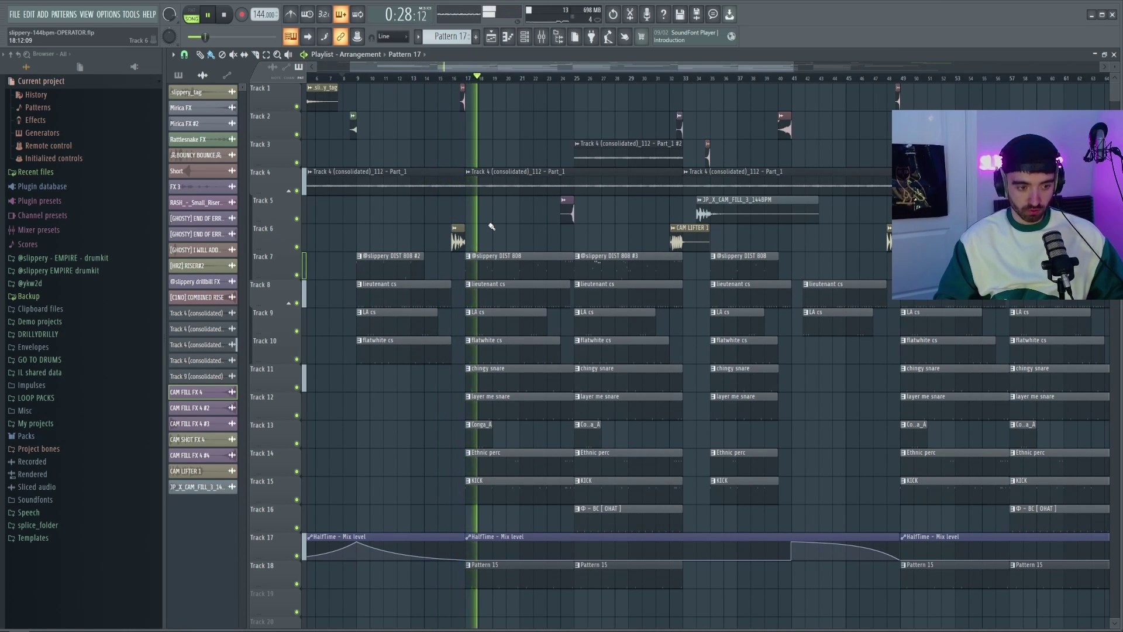
scroll(491, 234, "down", 2)
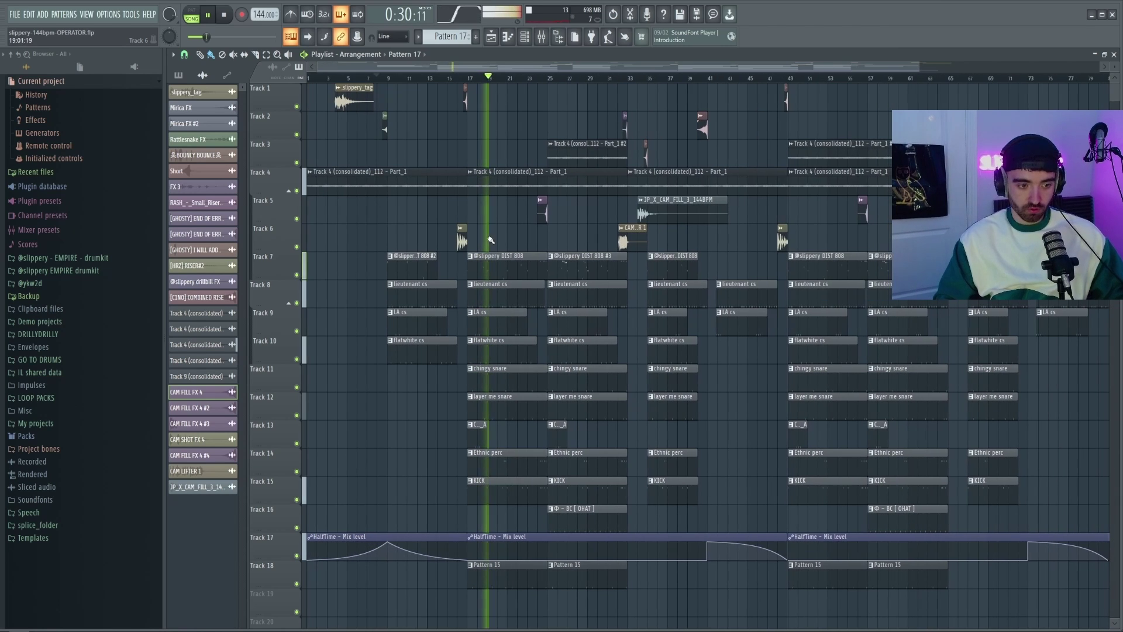
scroll(485, 246, "down", 1)
scroll(484, 245, "down", 1)
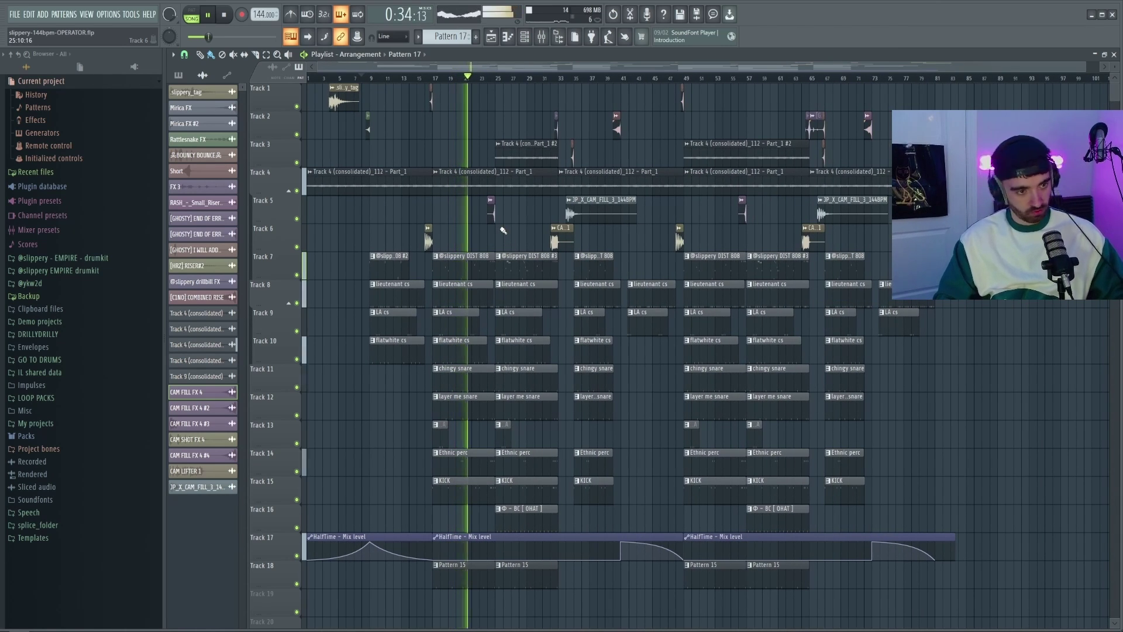
key("space")
scroll(489, 159, "up", 5)
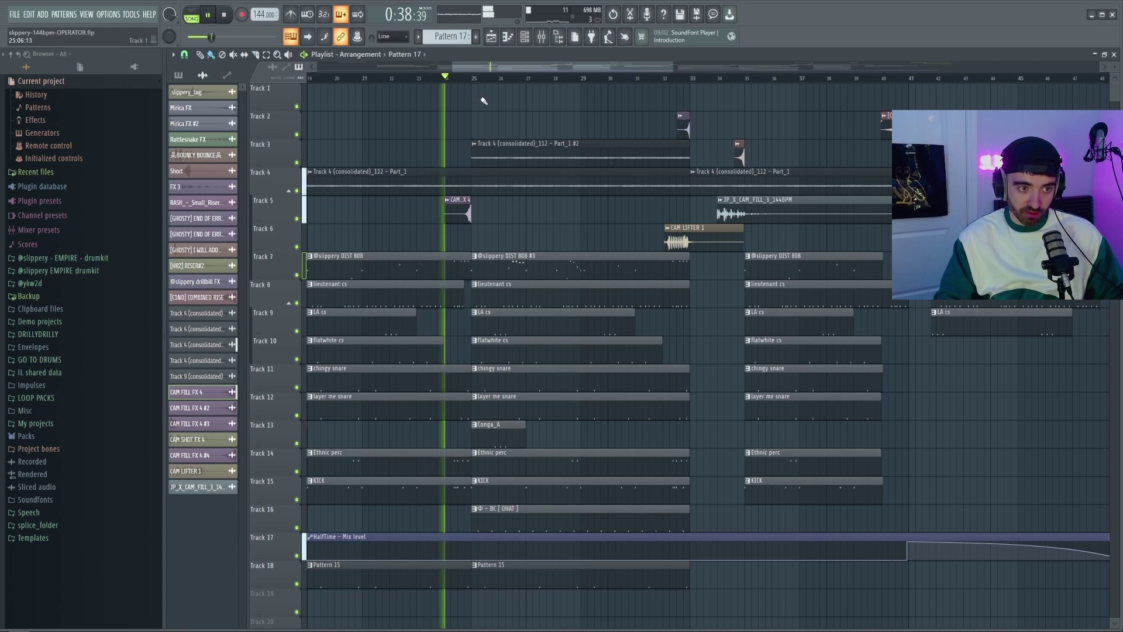
scroll(544, 188, "down", 3)
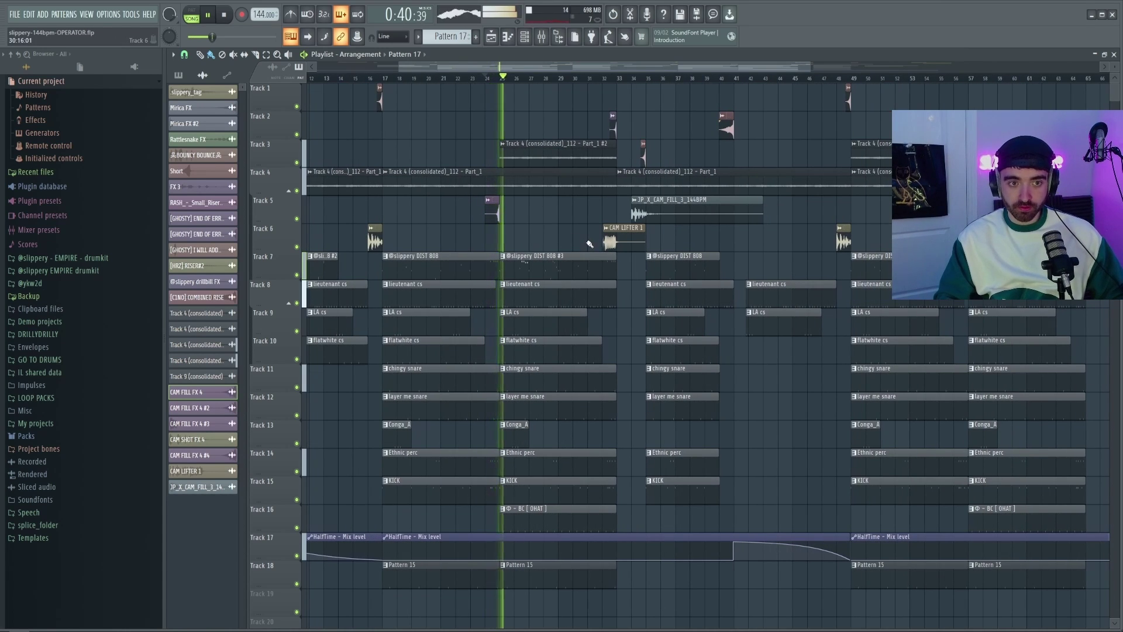
scroll(589, 244, "down", 2)
scroll(591, 252, "up", 1)
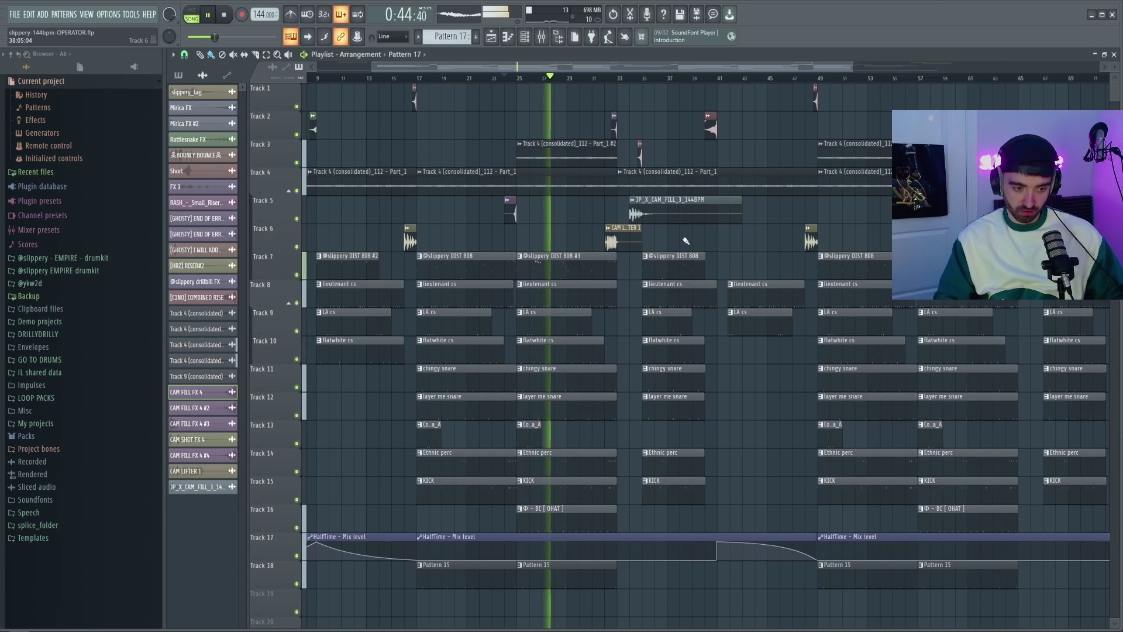
scroll(625, 259, "up", 1)
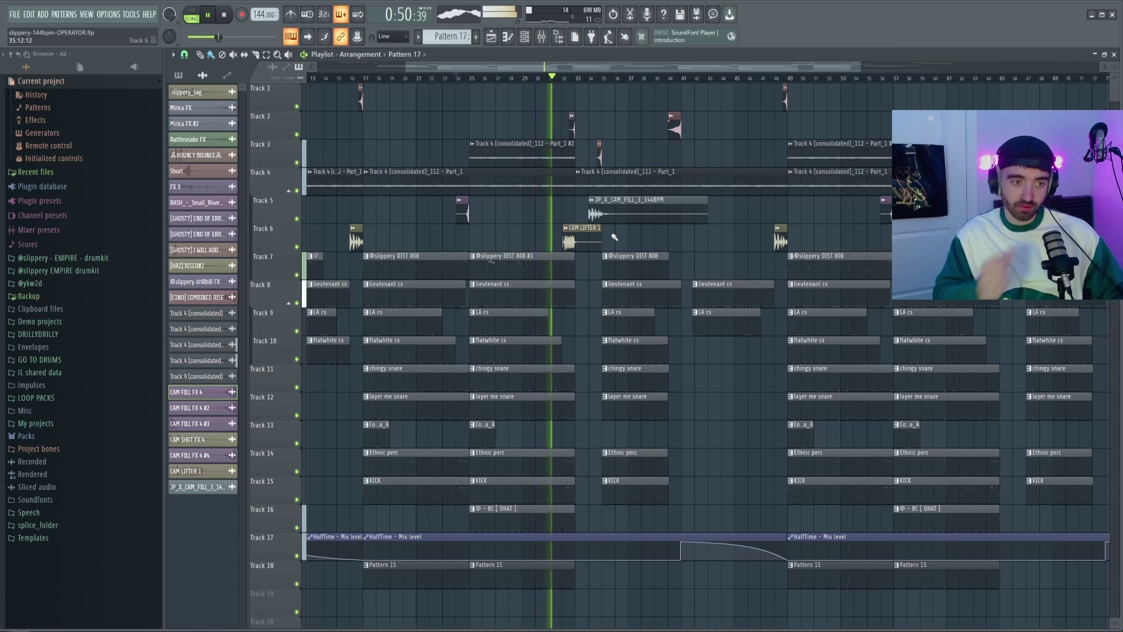
scroll(559, 248, "up", 3)
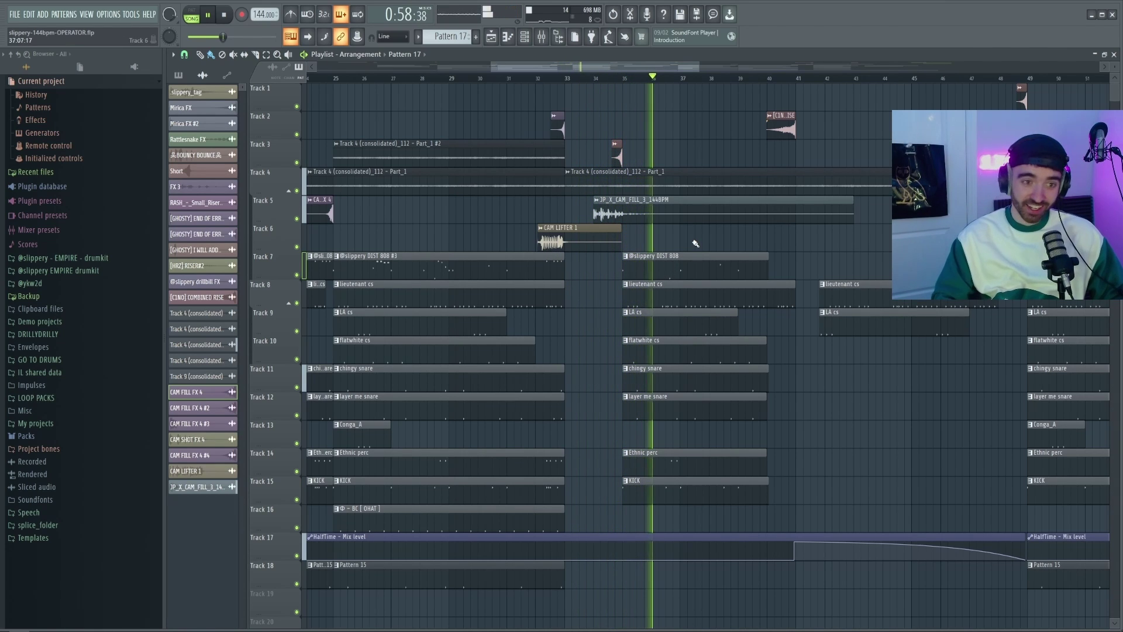
left_click(541, 78)
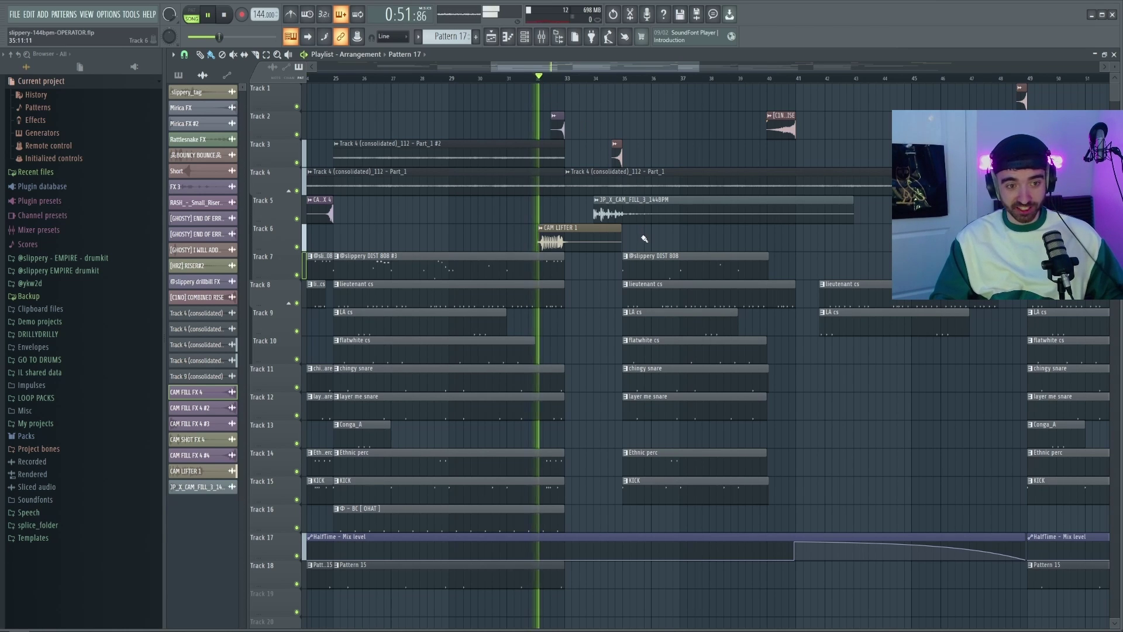
scroll(652, 238, "up", 2, "ctrl")
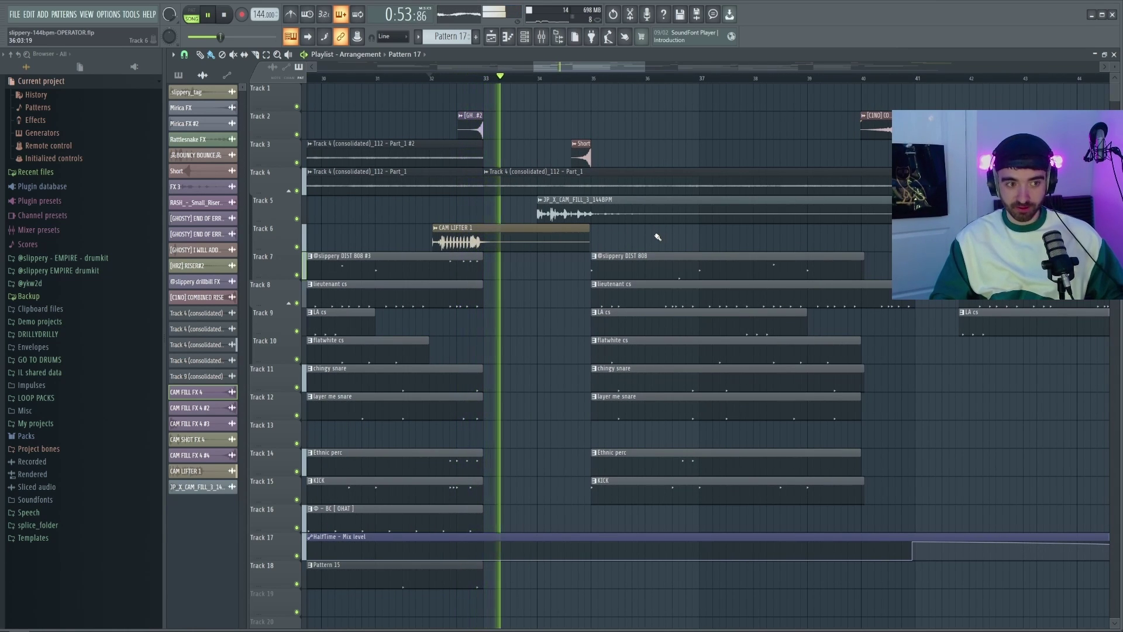
scroll(673, 237, "down", 1, "ctrl")
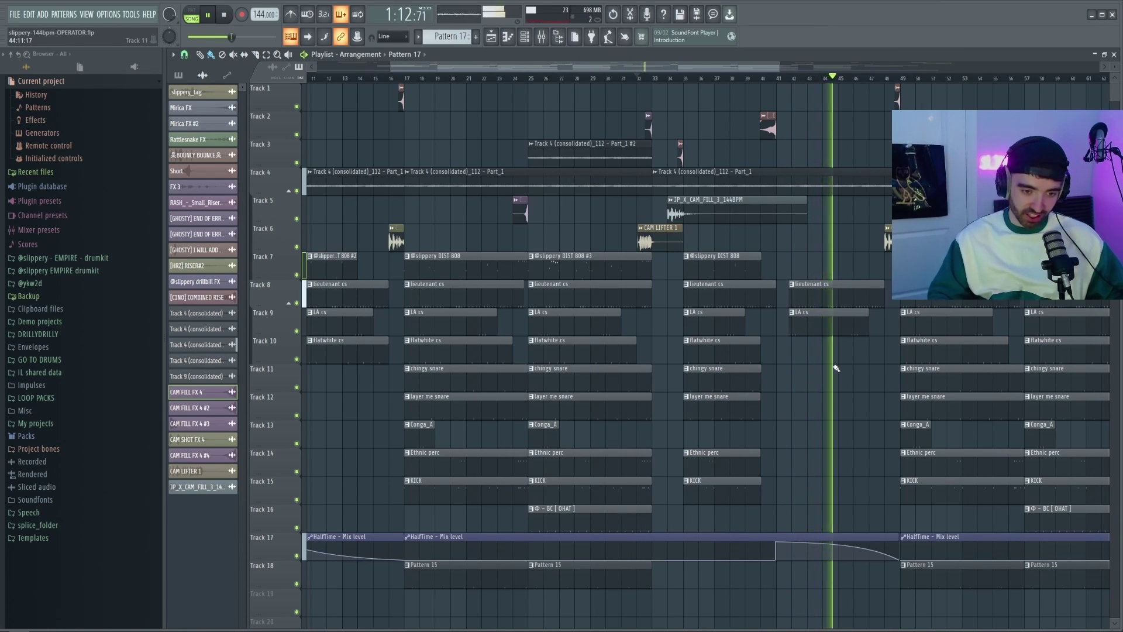
scroll(842, 373, "down", 3)
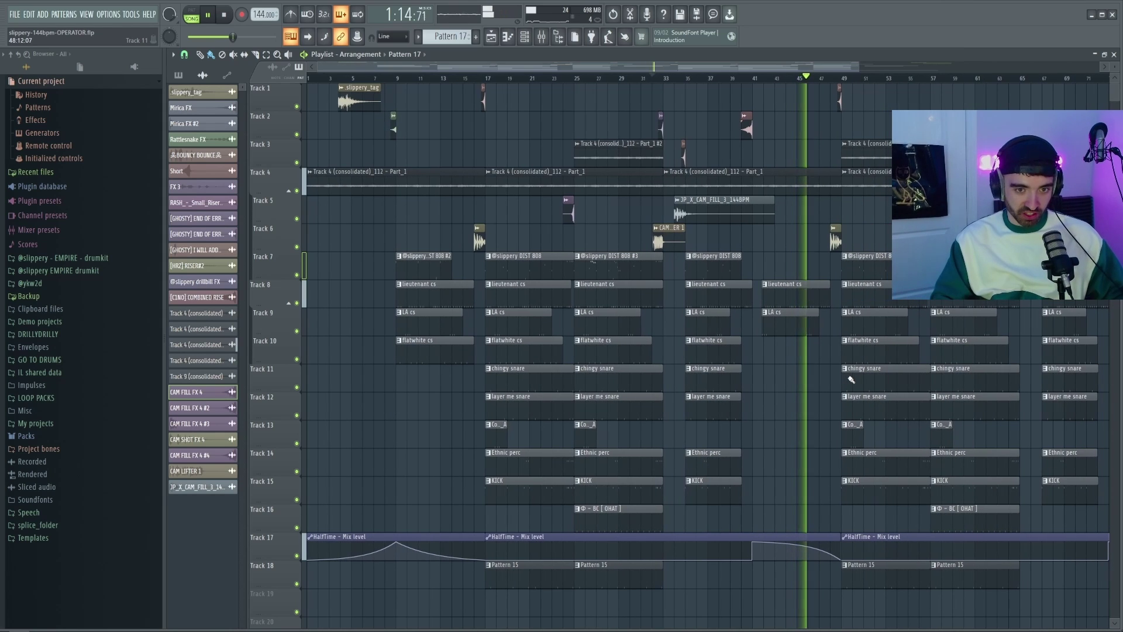
scroll(851, 379, "up", 4)
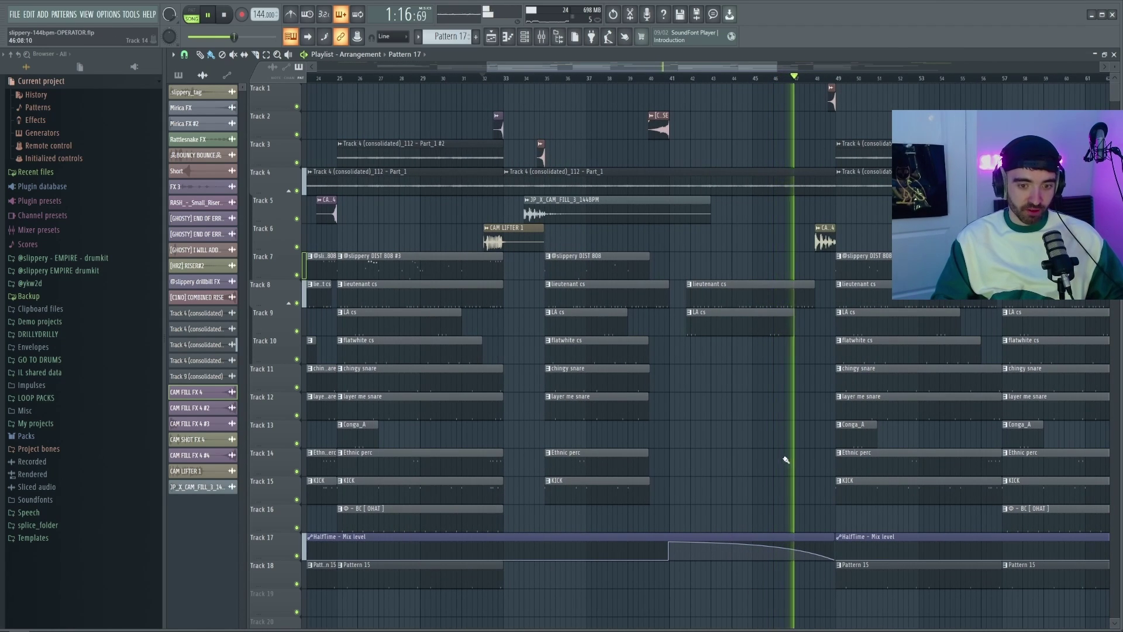
scroll(782, 457, "down", 2)
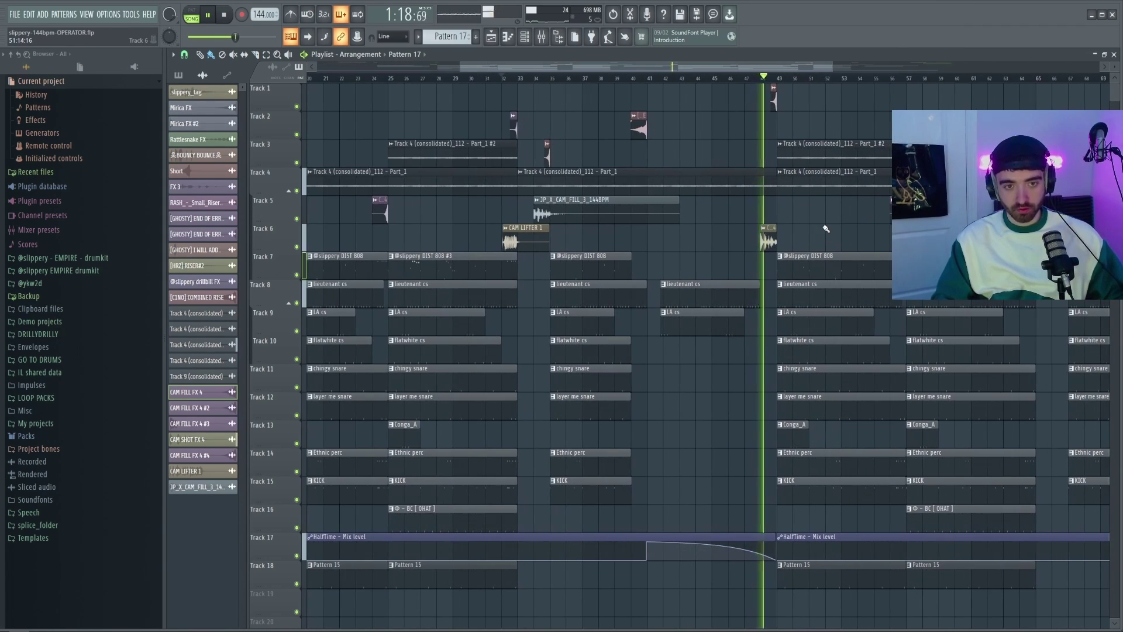
scroll(825, 228, "up", 2)
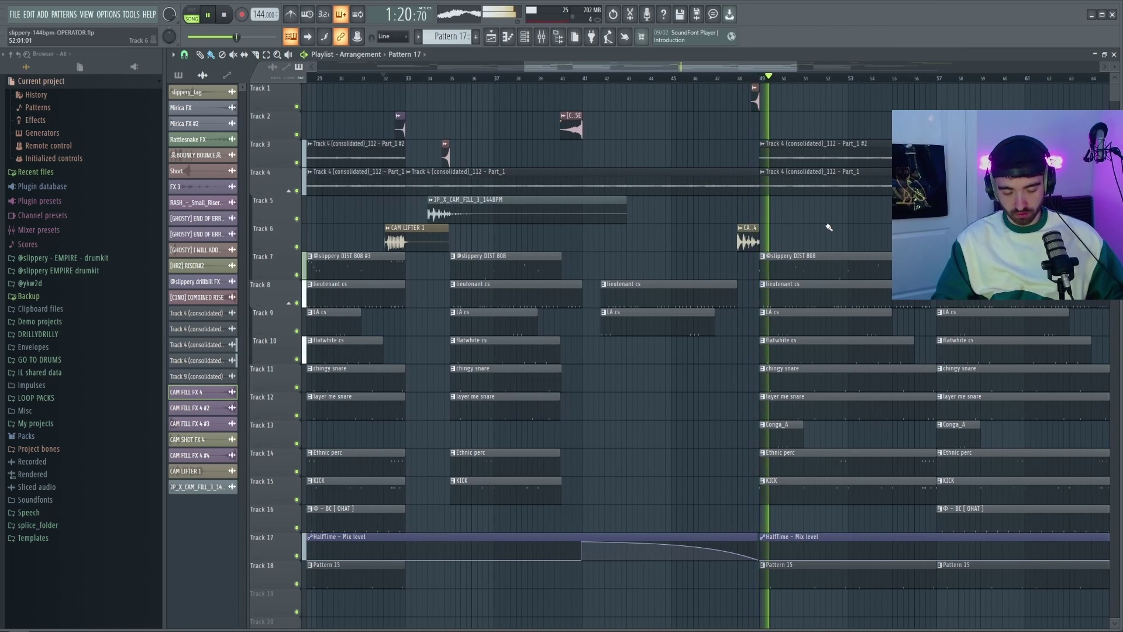